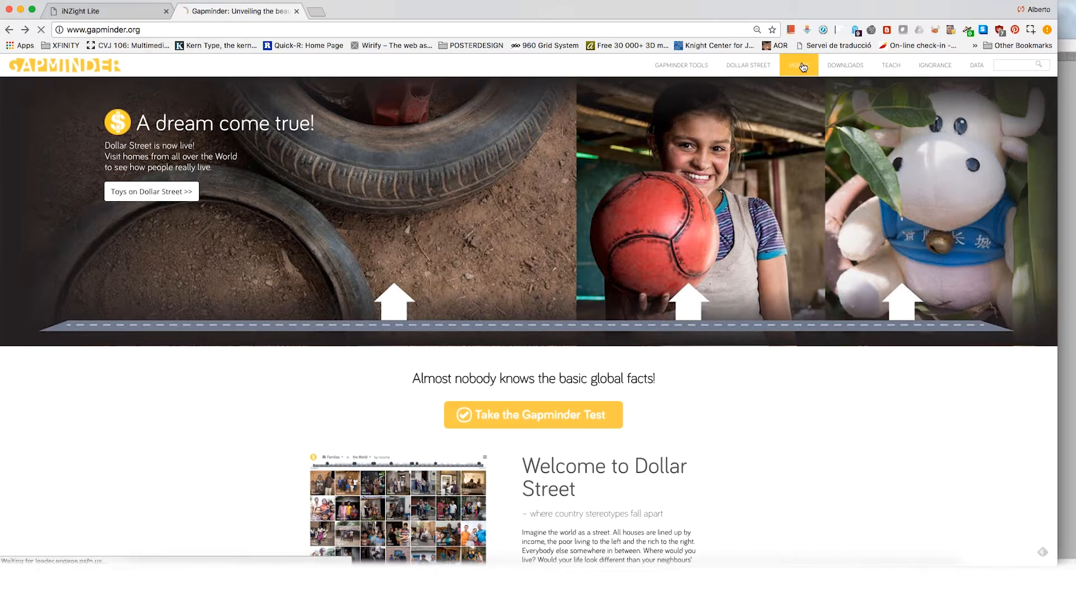
Step: Open the Videos page of the Gapminder website
{"action": "left_click", "coordinate": [806, 106]}
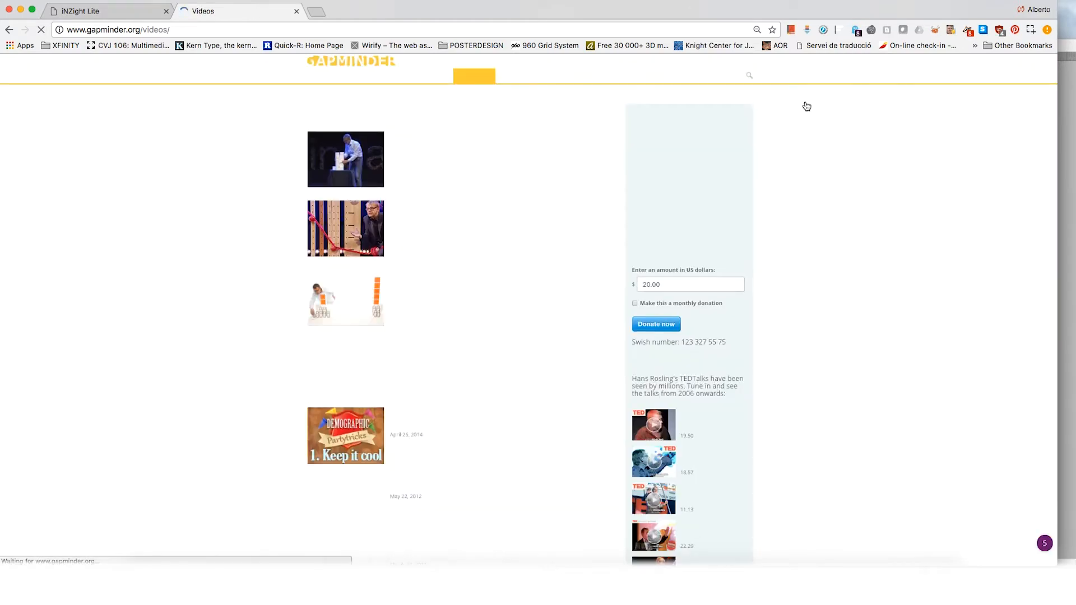
{"action": "key", "text": "super+equal"}
{"action": "key", "text": "super+equal"}
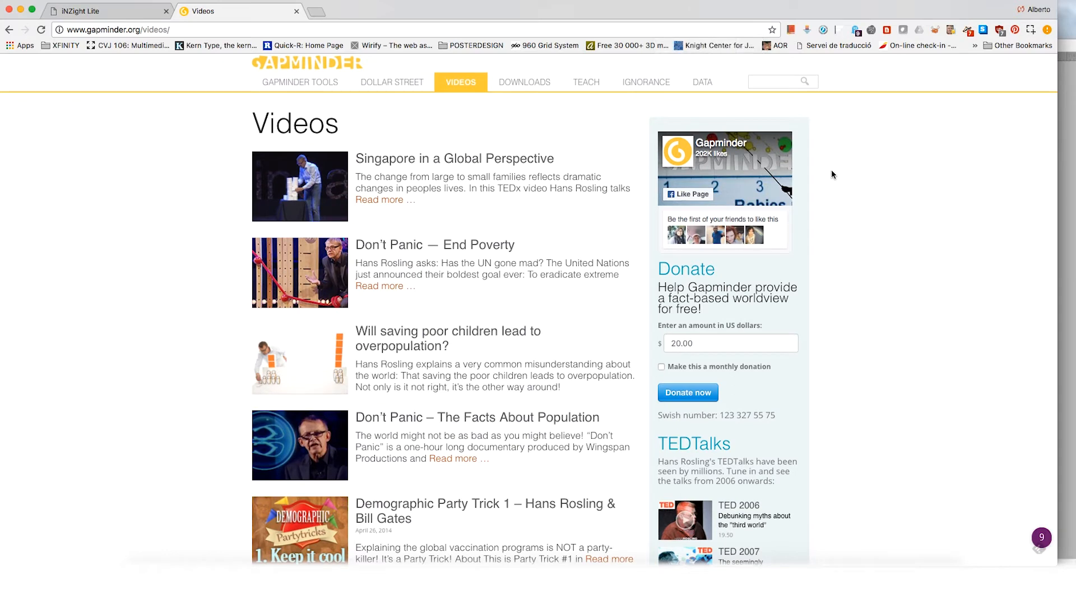
Step: Examine the Videos page, including its list of video entries and the TEDTalks from 2006 onwards
{"action": "scroll", "coordinate": [832, 175], "scroll_direction": "down", "scroll_amount": 1}
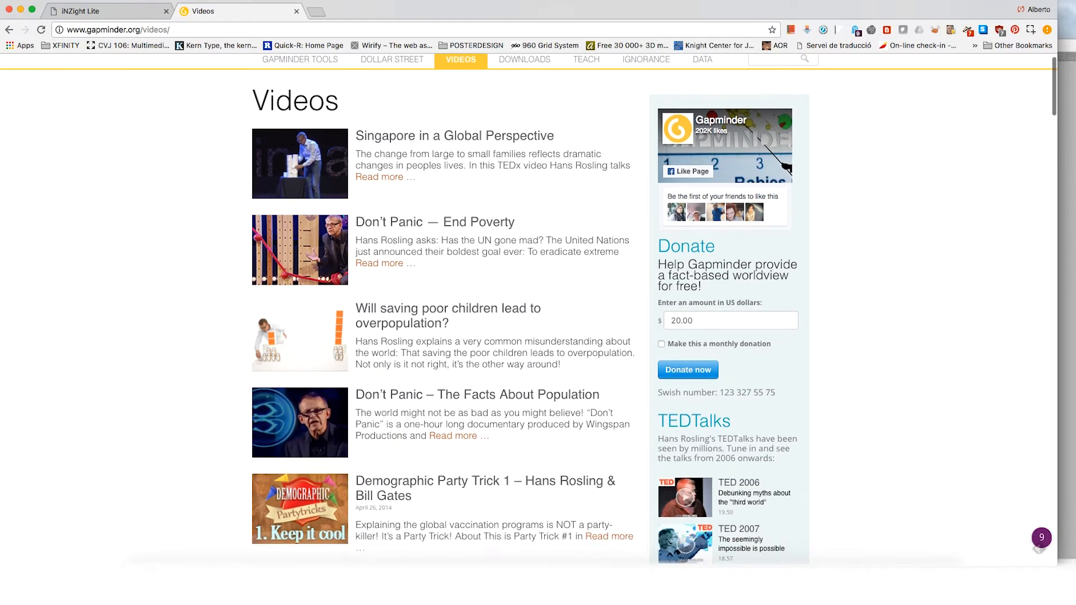
{"action": "scroll", "coordinate": [831, 175], "scroll_direction": "up", "scroll_amount": 1}
{"action": "scroll", "coordinate": [832, 174], "scroll_direction": "down", "scroll_amount": 2}
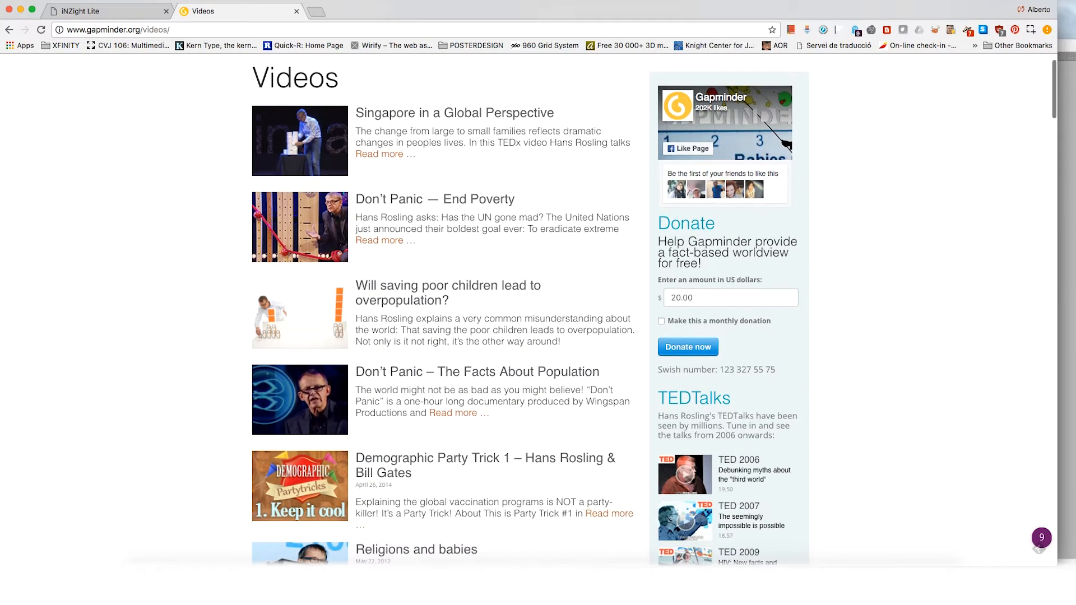
{"action": "scroll", "coordinate": [832, 174], "scroll_direction": "up", "scroll_amount": 2}
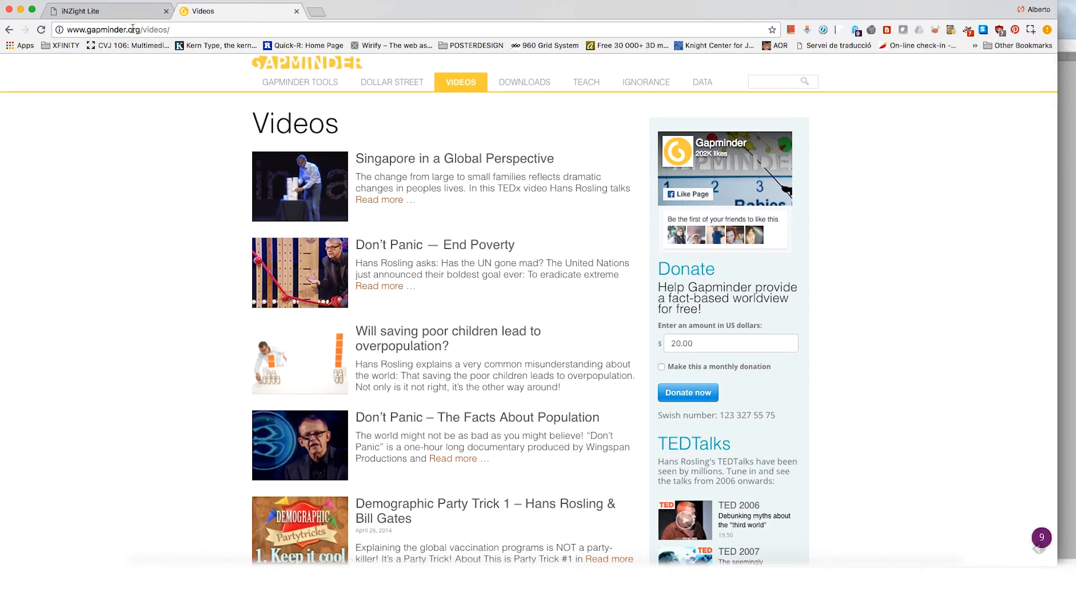
{"action": "scroll", "coordinate": [522, 128], "scroll_direction": "down", "scroll_amount": 3}
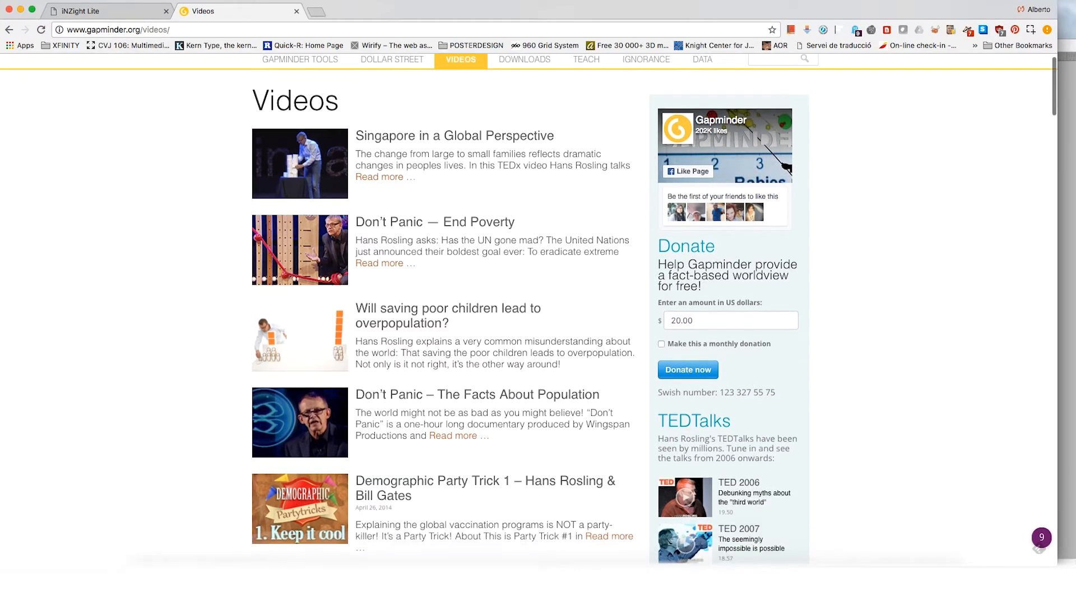
{"action": "scroll", "coordinate": [783, 370], "scroll_direction": "down", "scroll_amount": 3}
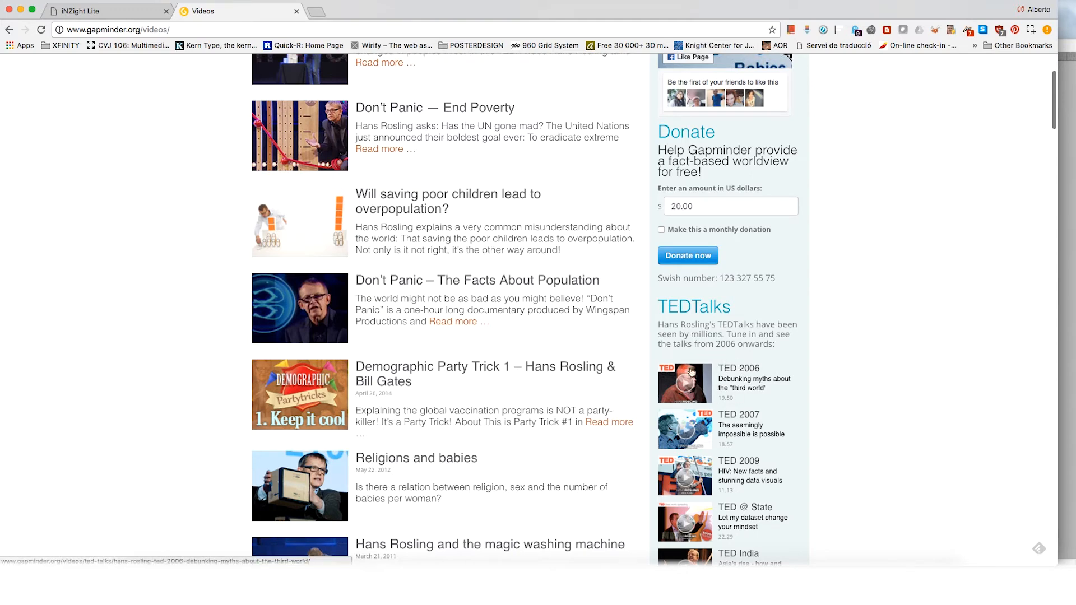
{"action": "scroll", "coordinate": [718, 370], "scroll_direction": "down", "scroll_amount": 3}
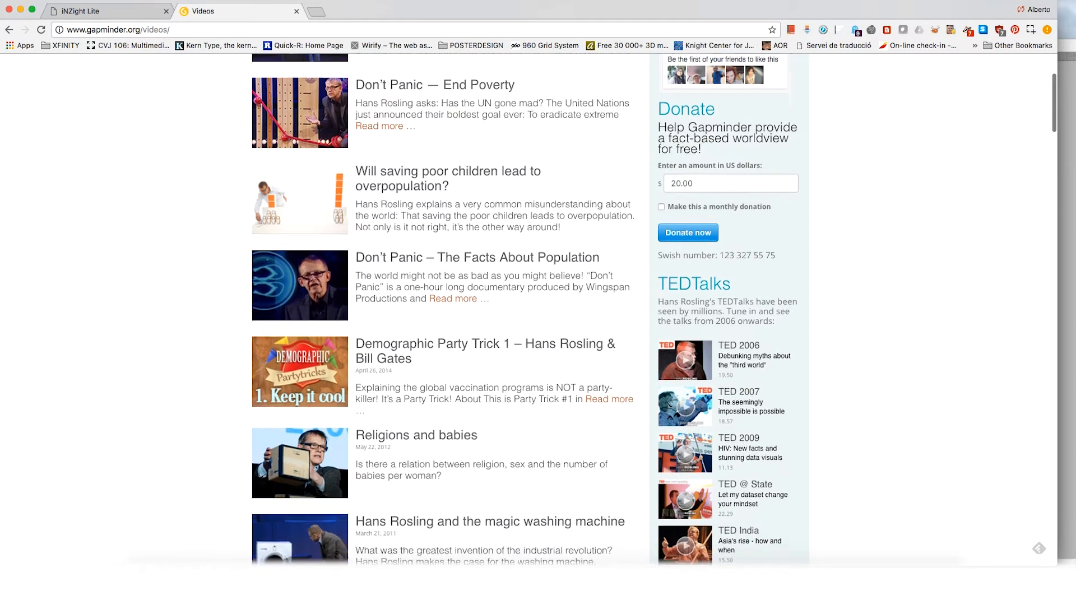
{"action": "scroll", "coordinate": [654, 310], "scroll_direction": "up", "scroll_amount": 6}
{"action": "scroll", "coordinate": [538, 309], "scroll_direction": "up", "scroll_amount": 3}
{"action": "key", "text": "super+equal"}
{"action": "key", "text": "super+equal"}
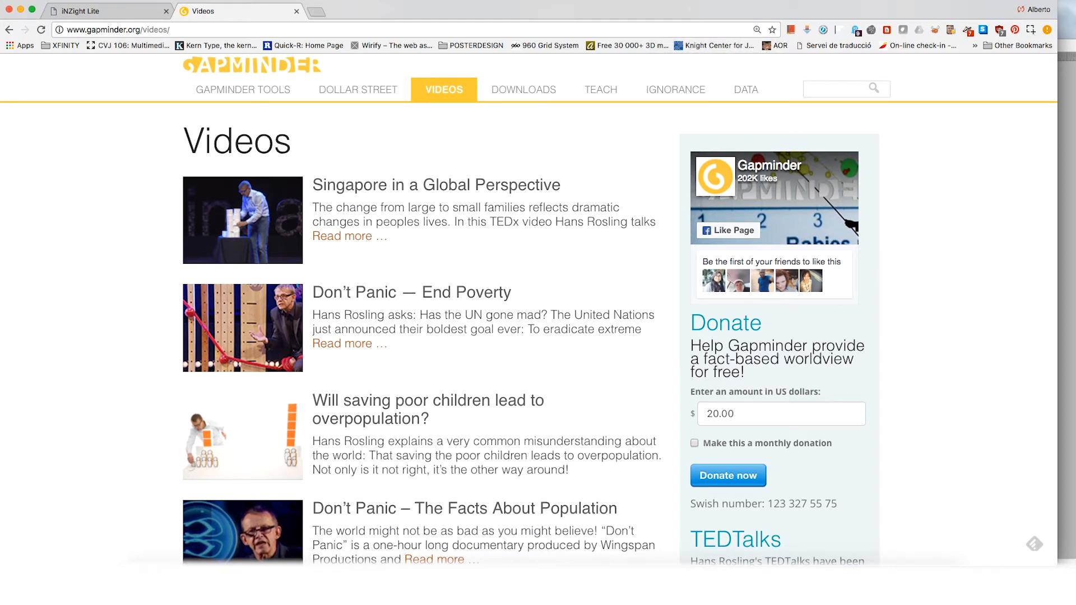
{"action": "scroll", "coordinate": [529, 310], "scroll_direction": "down", "scroll_amount": 1}
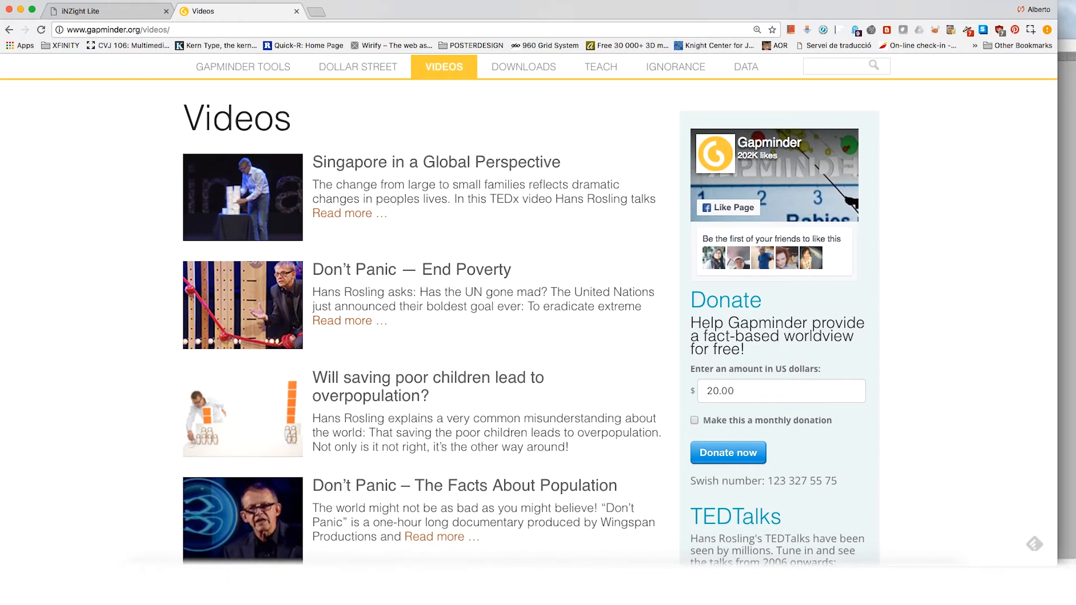
{"action": "scroll", "coordinate": [528, 310], "scroll_direction": "down", "scroll_amount": 5}
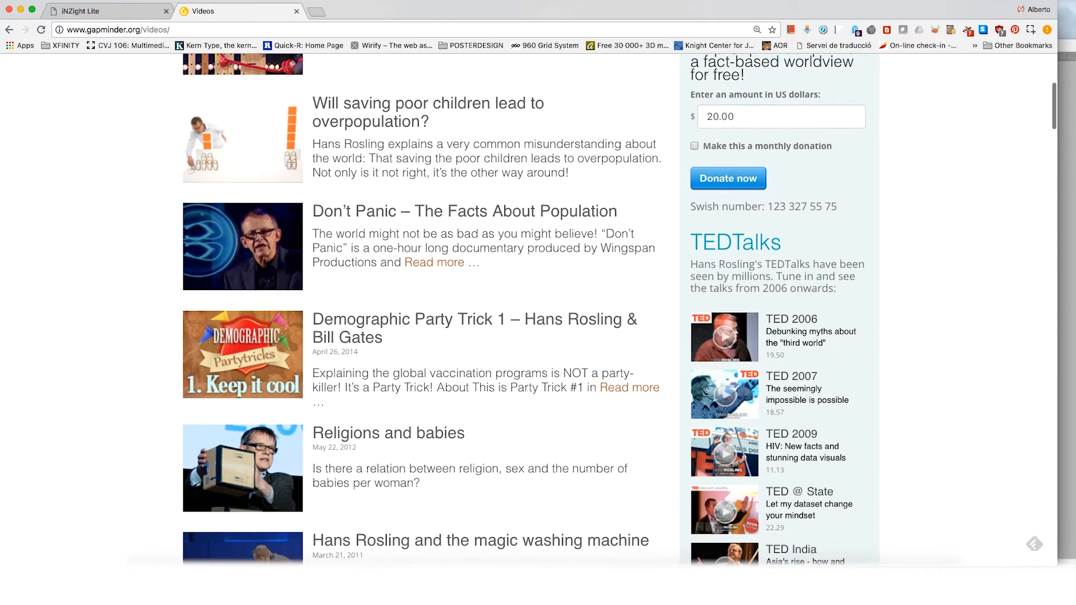
{"action": "scroll", "coordinate": [529, 310], "scroll_direction": "down", "scroll_amount": 2}
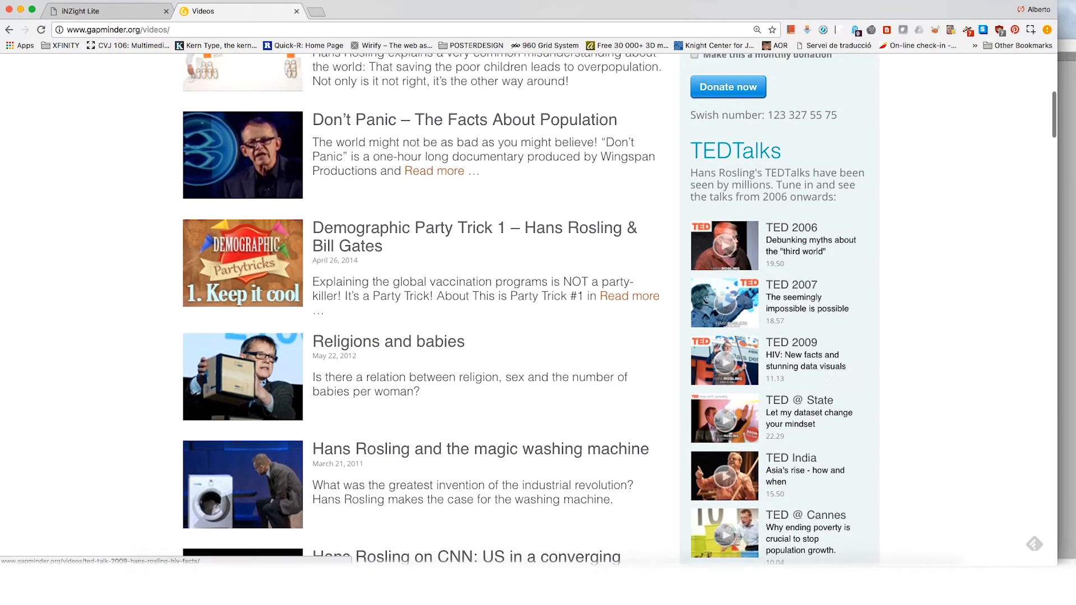
{"action": "scroll", "coordinate": [529, 310], "scroll_direction": "up", "scroll_amount": 7}
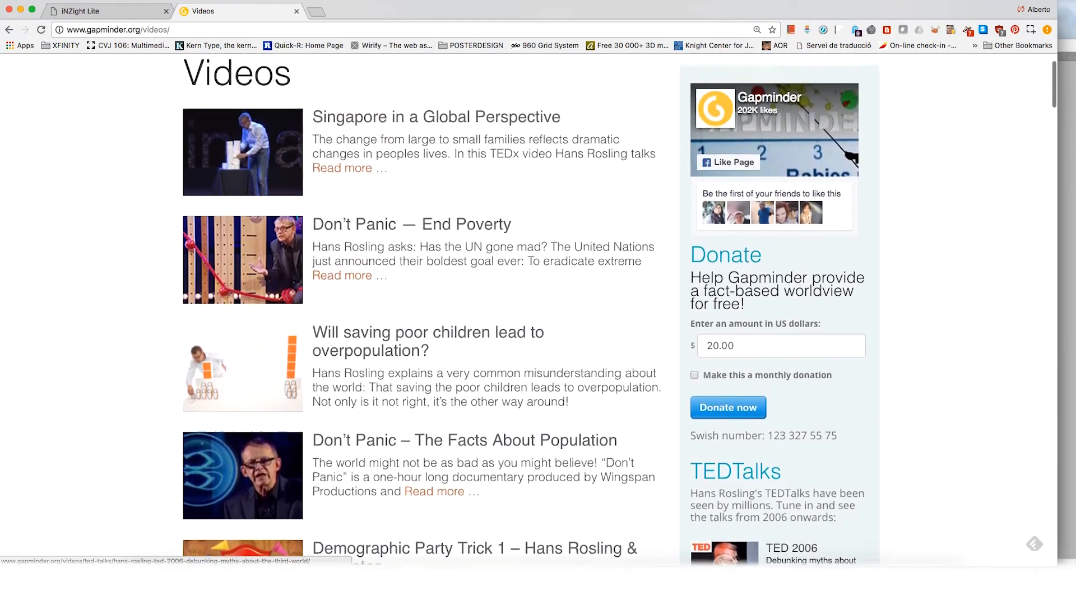
{"action": "scroll", "coordinate": [529, 310], "scroll_direction": "up", "scroll_amount": 2}
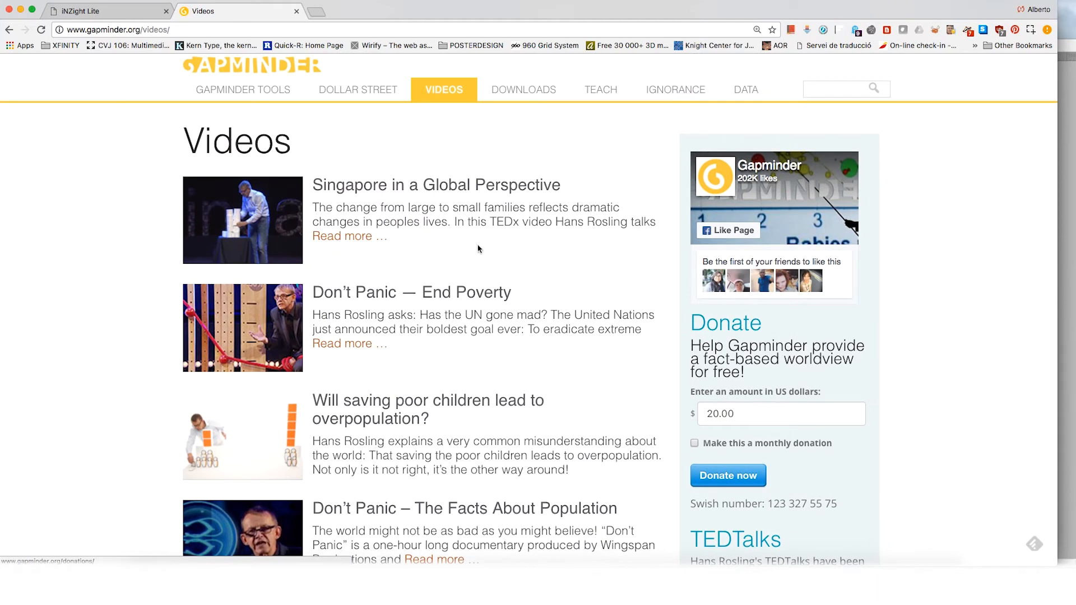
{"action": "scroll", "coordinate": [322, 163], "scroll_direction": "down", "scroll_amount": 1}
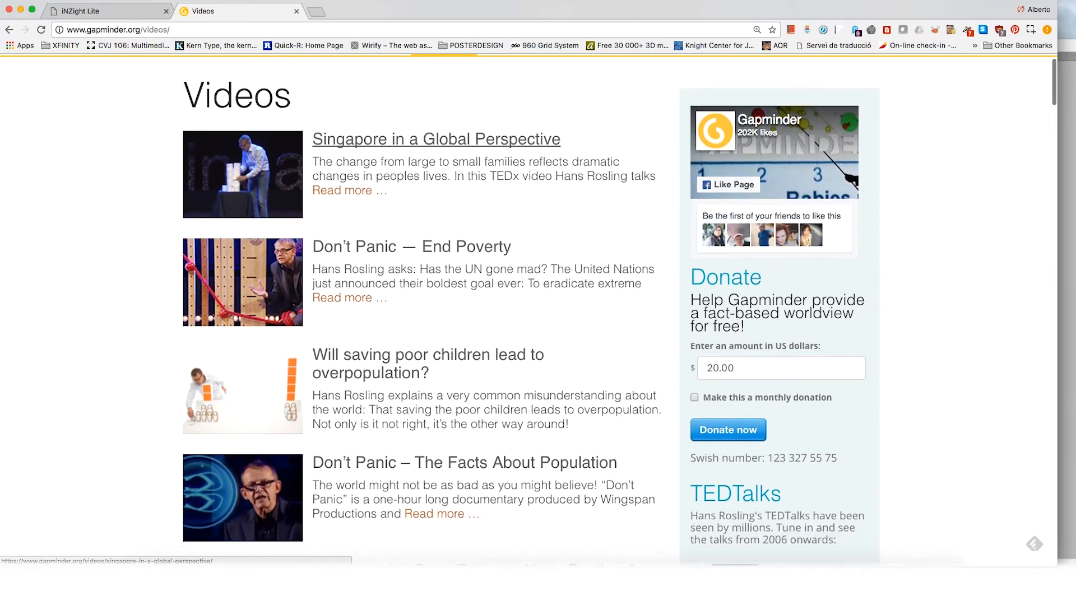
{"action": "scroll", "coordinate": [322, 163], "scroll_direction": "up", "scroll_amount": 1}
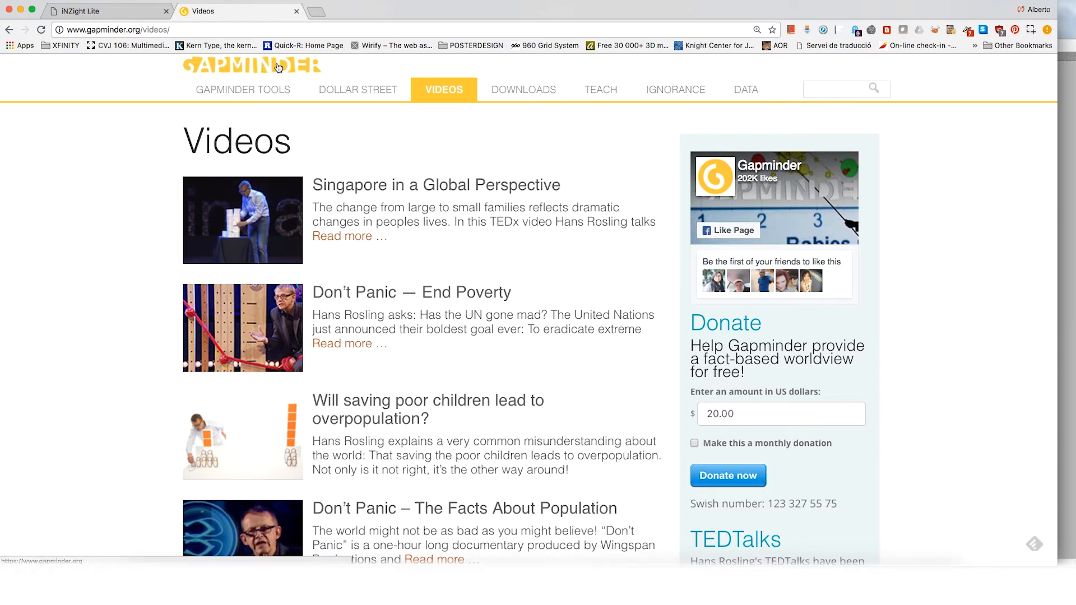
{"action": "scroll", "coordinate": [327, 137], "scroll_direction": "down", "scroll_amount": 1}
{"action": "scroll", "coordinate": [314, 101], "scroll_direction": "up", "scroll_amount": 1}
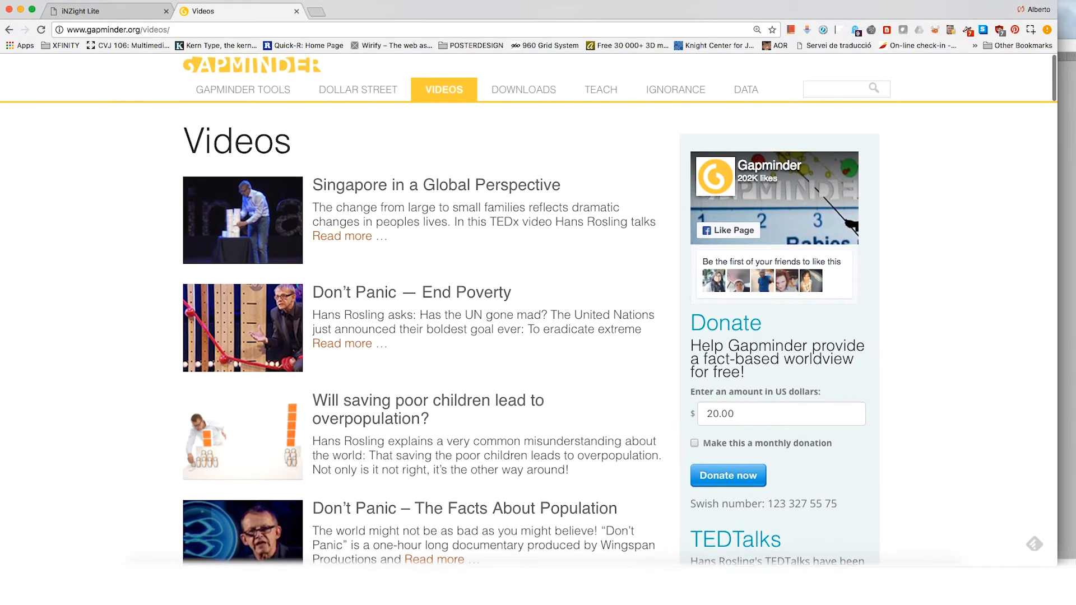
Step: Open the Gapminder Tools bubble chart and set its X axis to Child mortality rate
{"action": "left_click", "coordinate": [289, 95]}
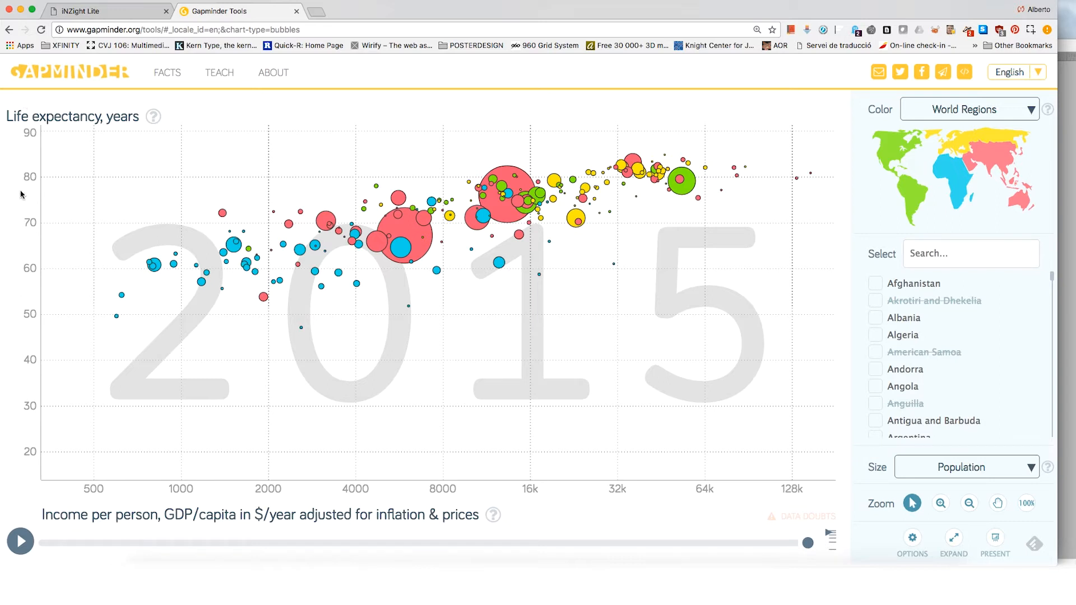
{"action": "left_click", "coordinate": [221, 522]}
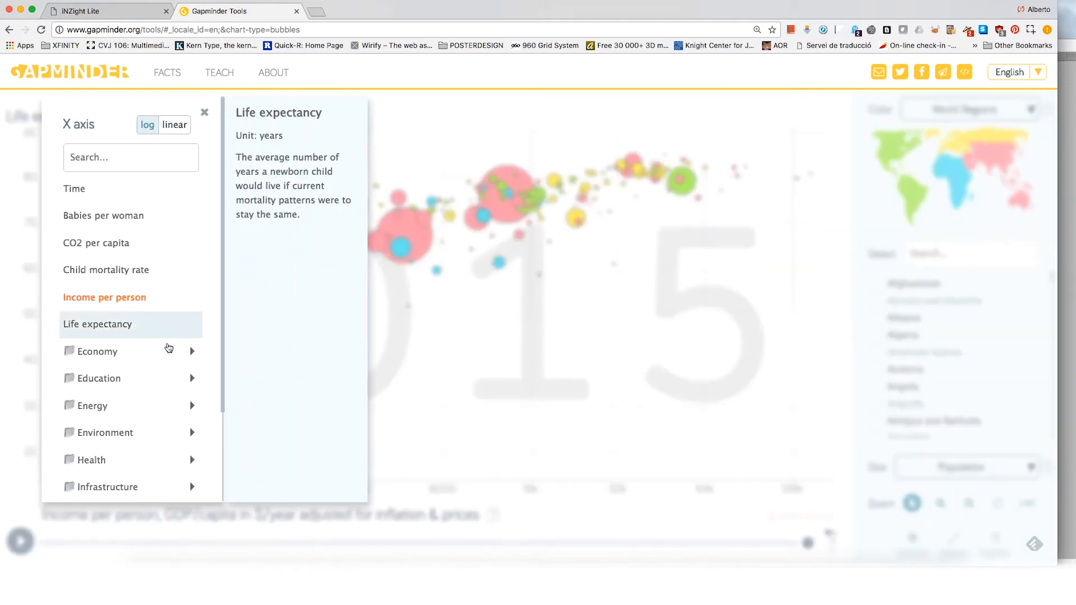
{"action": "left_click", "coordinate": [144, 293]}
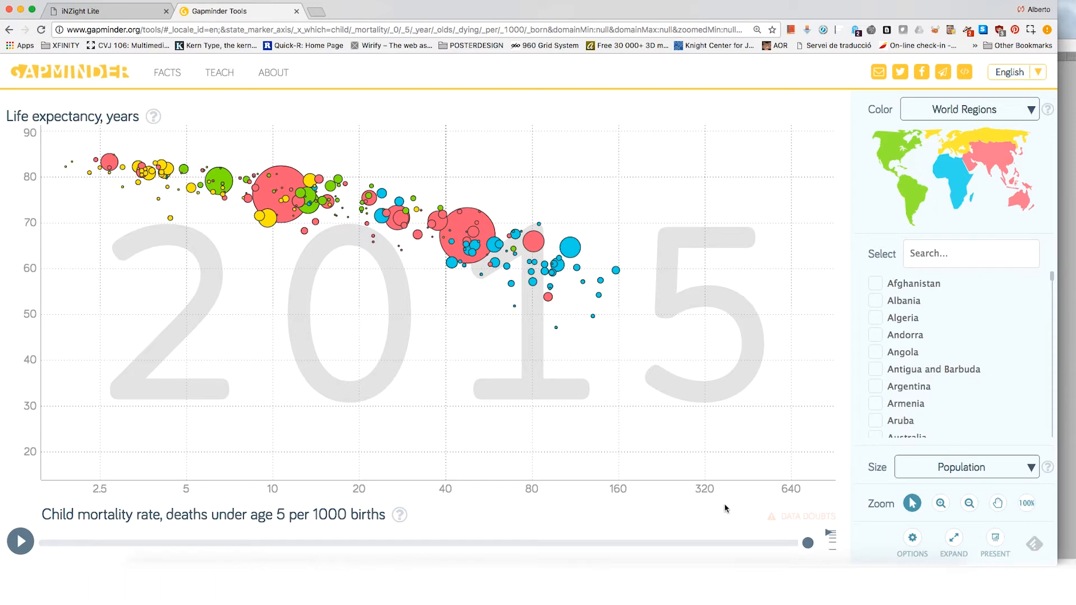
{"action": "left_click_drag", "start_coordinate": [794, 541], "coordinate": [820, 531]}
Step: Switch to iNZight Lite and open its dataset examples
{"action": "left_click", "coordinate": [130, 15]}
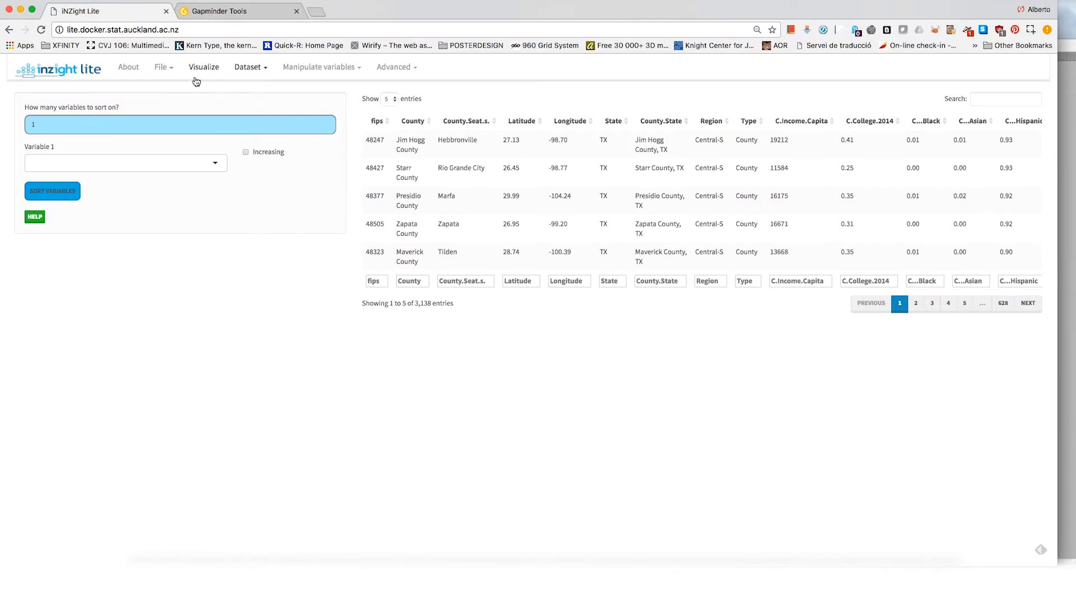
{"action": "left_click", "coordinate": [171, 72]}
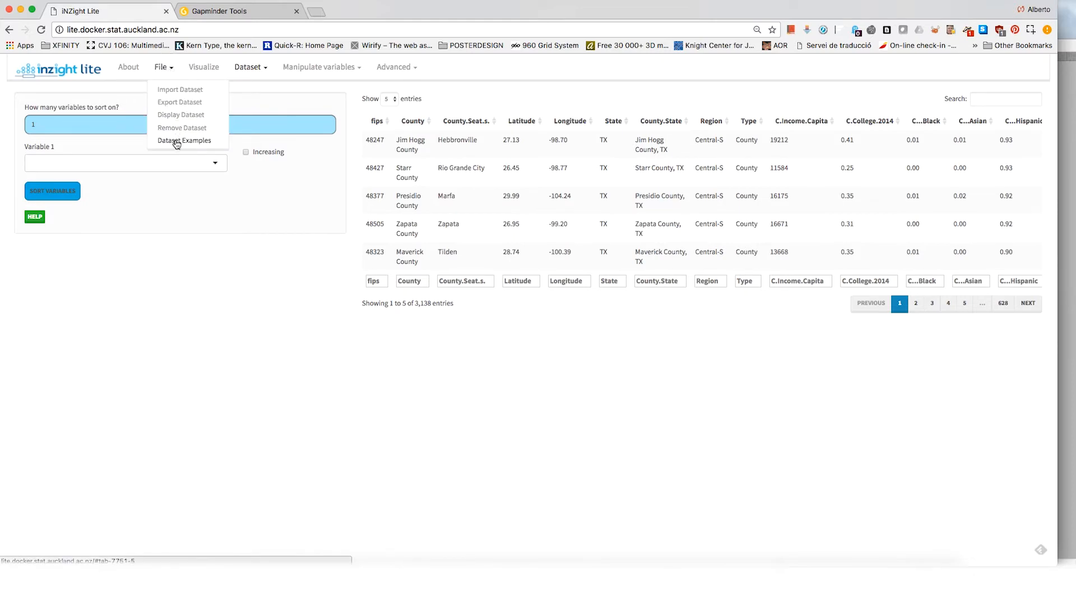
{"action": "left_click", "coordinate": [176, 141]}
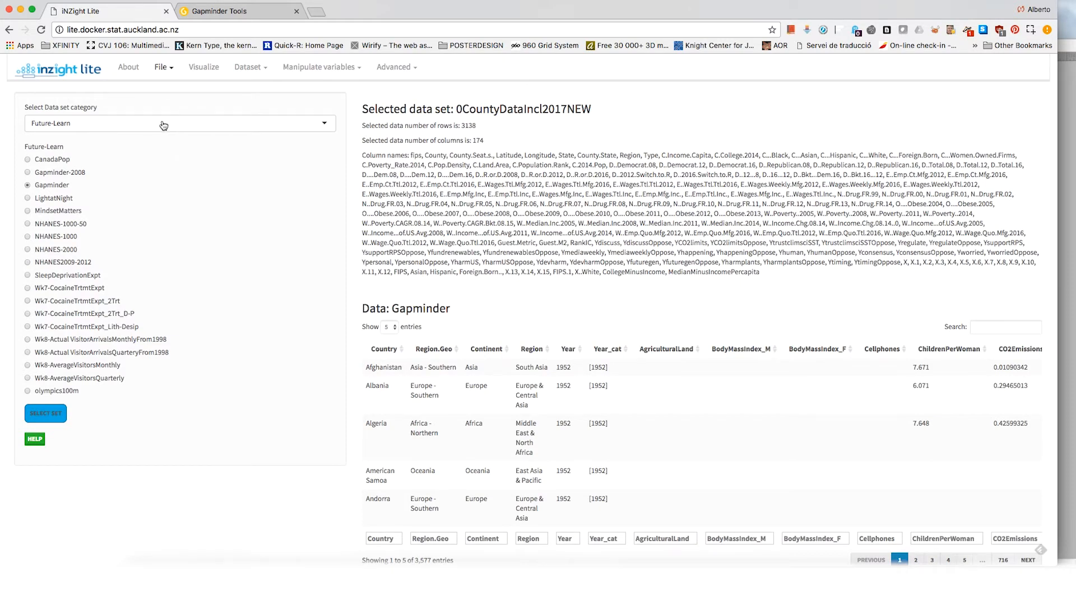
Step: Load the Gapminder data set from the Future-Learn category
{"action": "left_click", "coordinate": [142, 135]}
{"action": "left_click", "coordinate": [120, 153]}
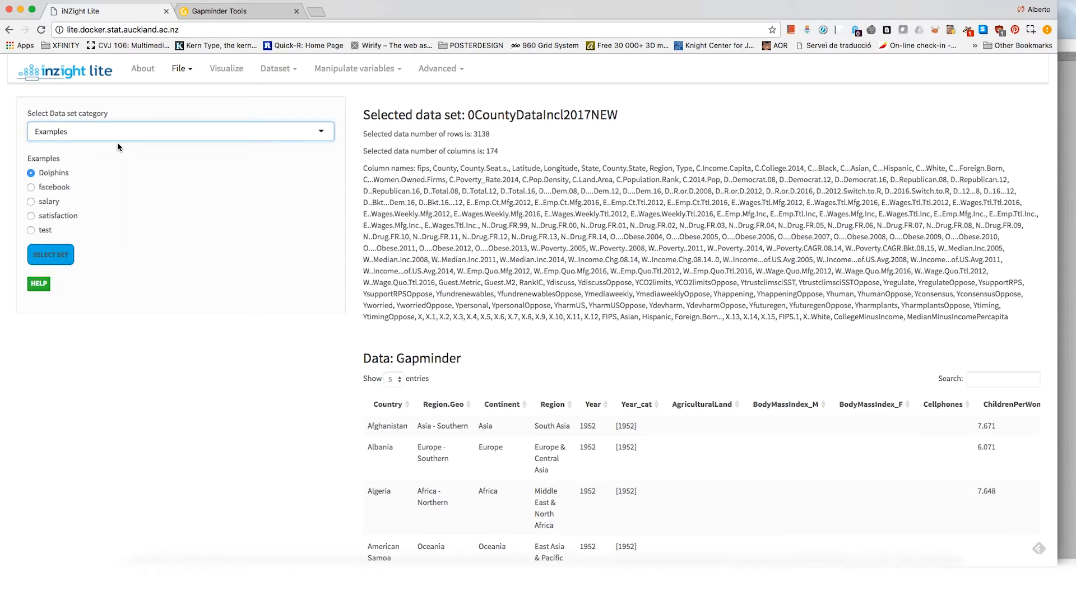
{"action": "left_click", "coordinate": [120, 136]}
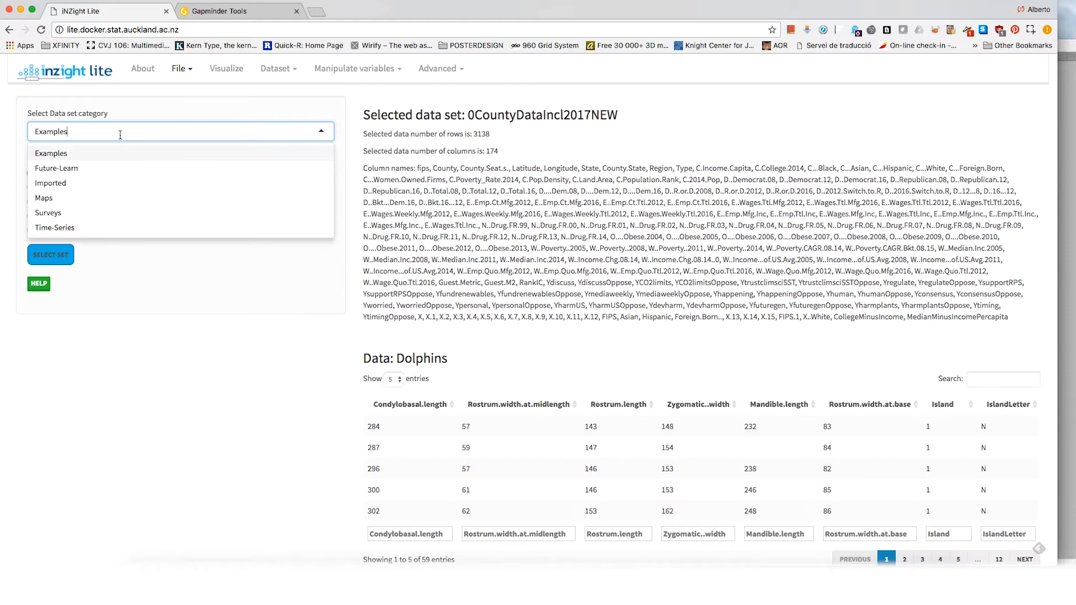
{"action": "left_click", "coordinate": [114, 169]}
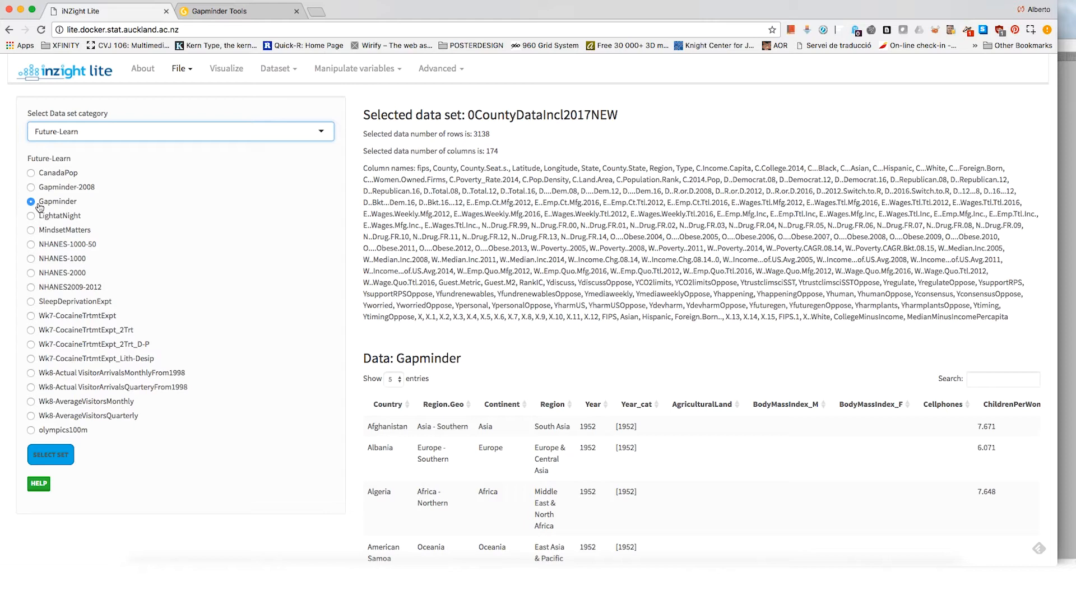
{"action": "left_click", "coordinate": [54, 452]}
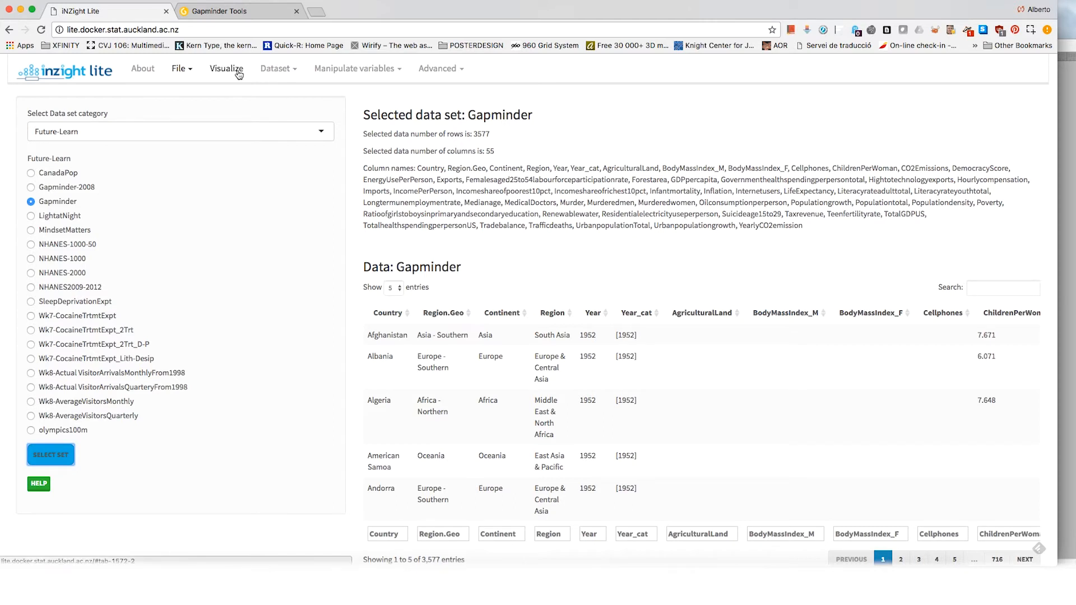
Step: Visualize the data set with GDPpercapita as the first variable and ChildrenPerWoman as the second variable
{"action": "left_click", "coordinate": [234, 73]}
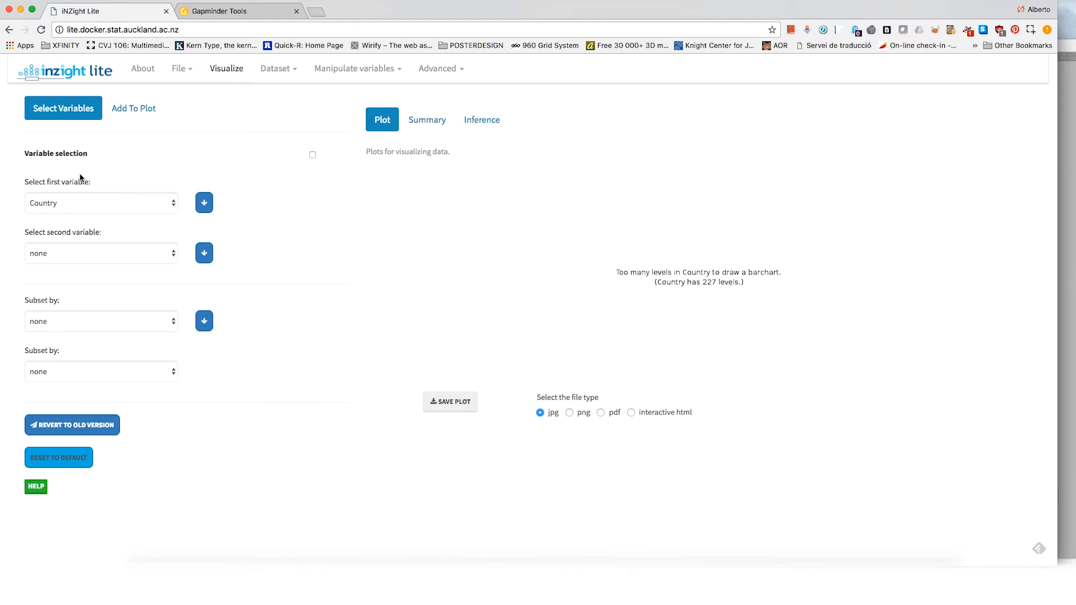
{"action": "left_click", "coordinate": [66, 203]}
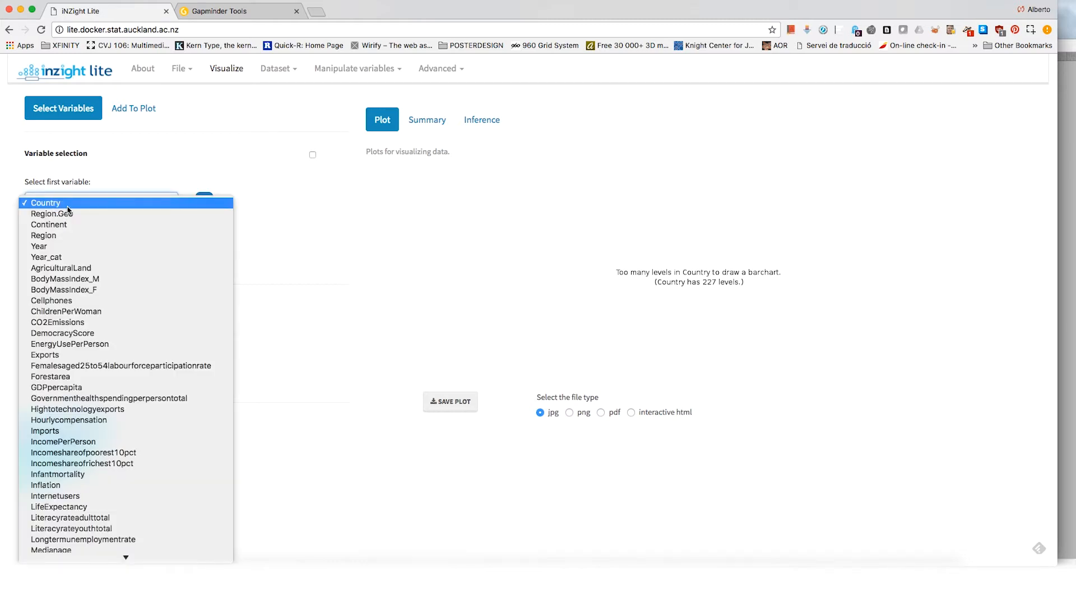
{"action": "mouse_move", "coordinate": [87, 558]}
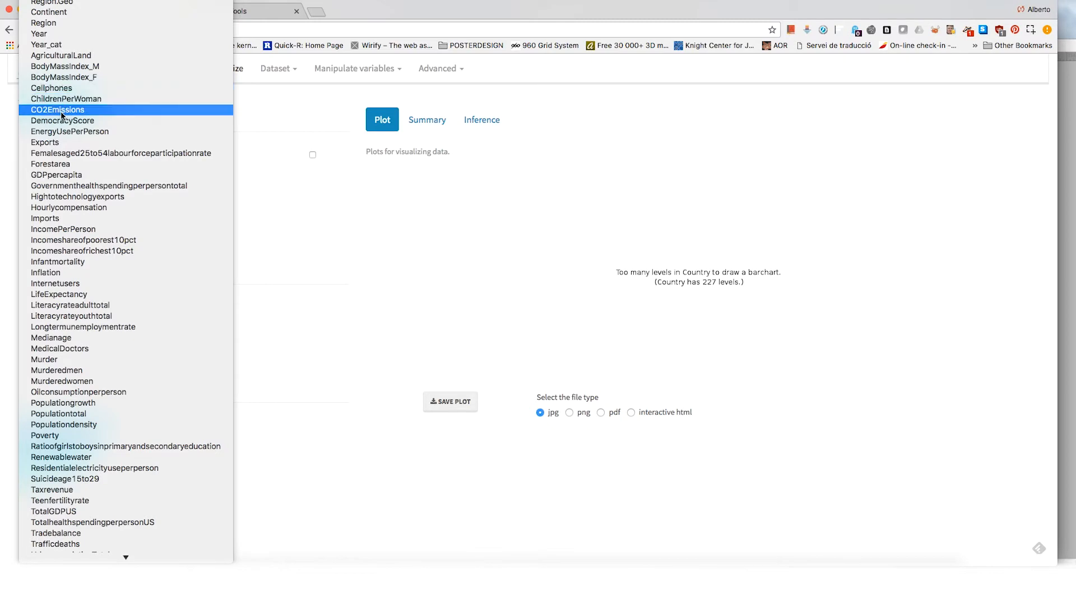
{"action": "left_click", "coordinate": [59, 174]}
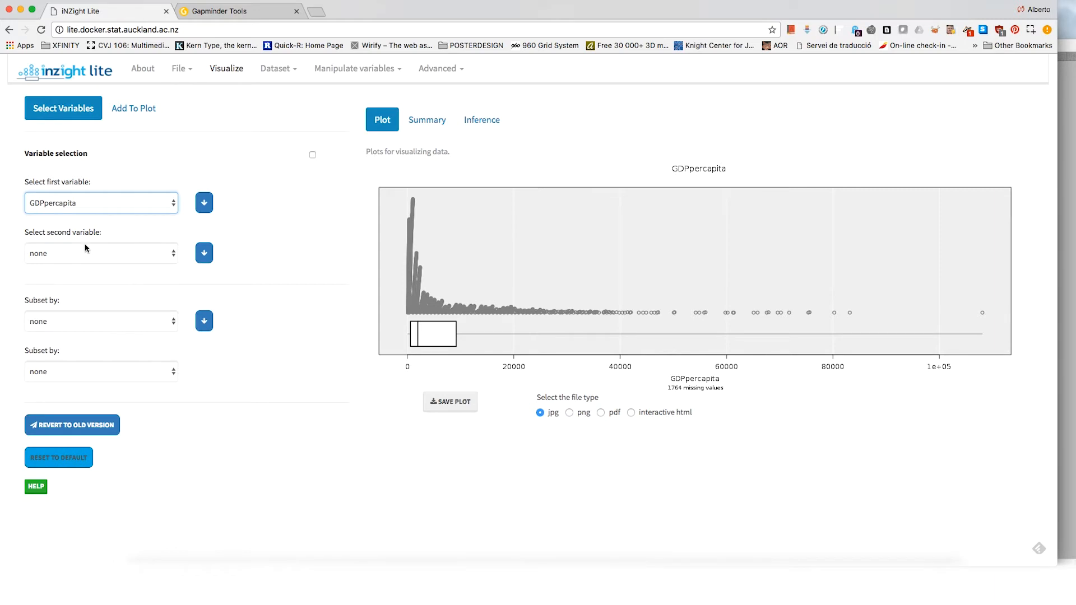
{"action": "left_click", "coordinate": [72, 259]}
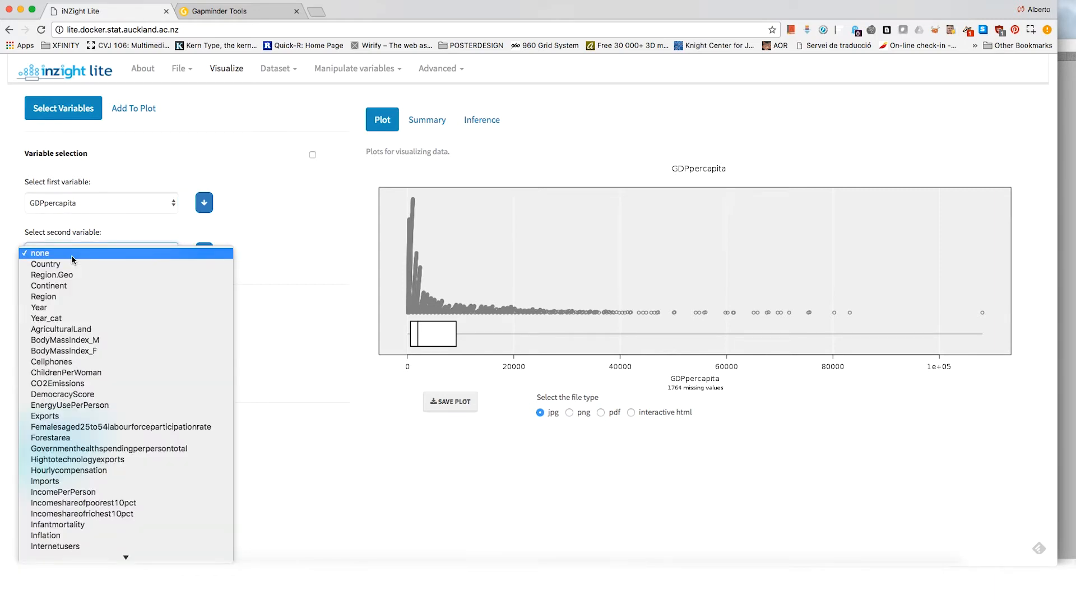
{"action": "left_click", "coordinate": [89, 372]}
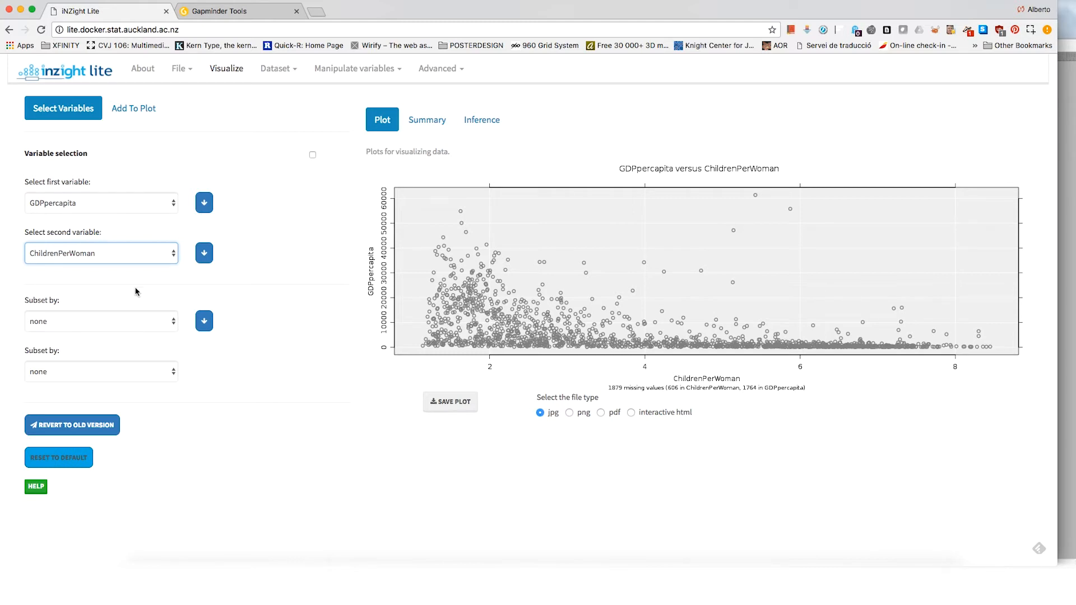
{"action": "left_click", "coordinate": [62, 324]}
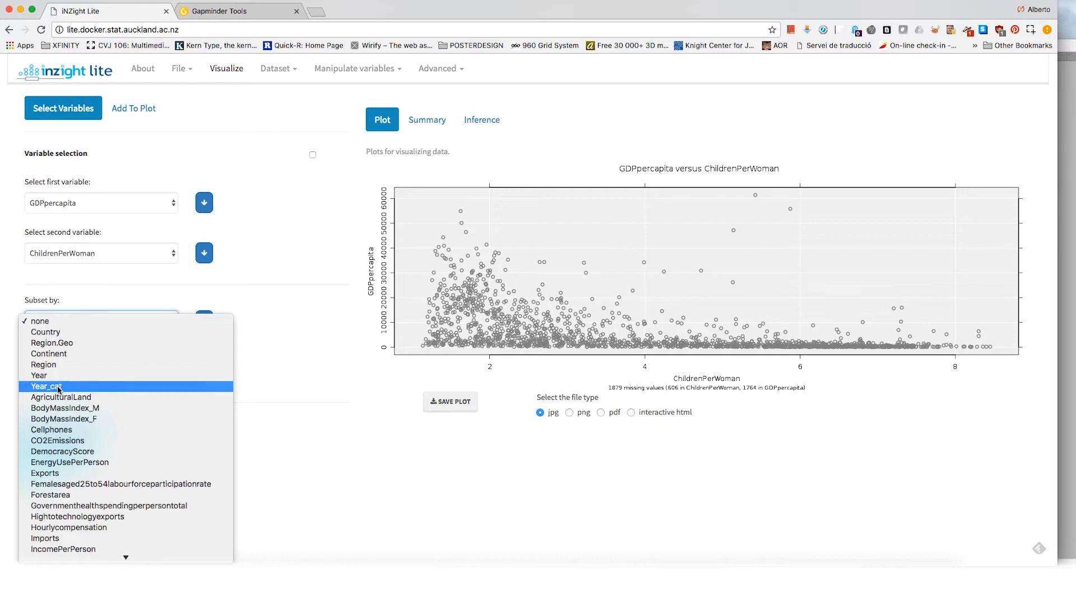
{"action": "left_click", "coordinate": [289, 262]}
{"action": "left_click", "coordinate": [264, 73]}
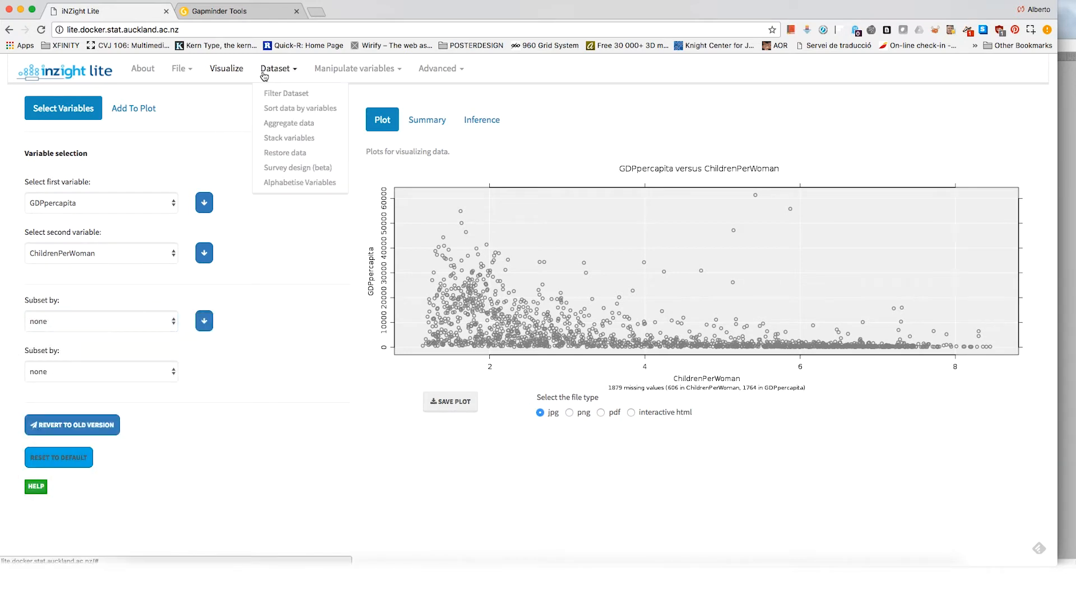
Step: View the Gapminder data table and examine the Year and Year_cat values in the Afghanistan row
{"action": "left_click", "coordinate": [186, 77]}
{"action": "left_click", "coordinate": [197, 123]}
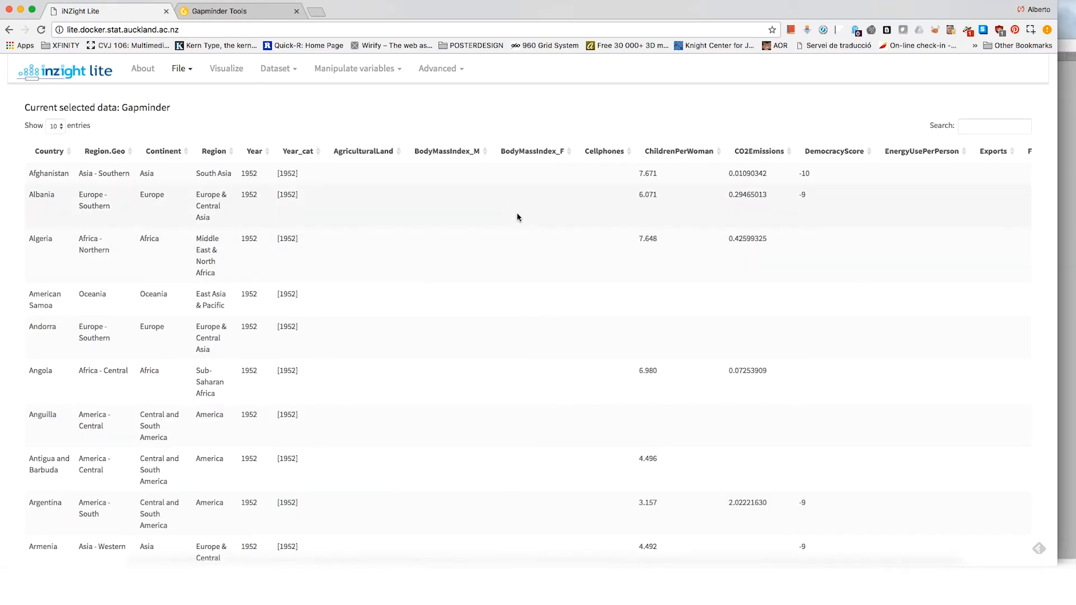
{"action": "double_click", "coordinate": [249, 174]}
{"action": "left_click", "coordinate": [282, 173]}
{"action": "double_click", "coordinate": [282, 173]}
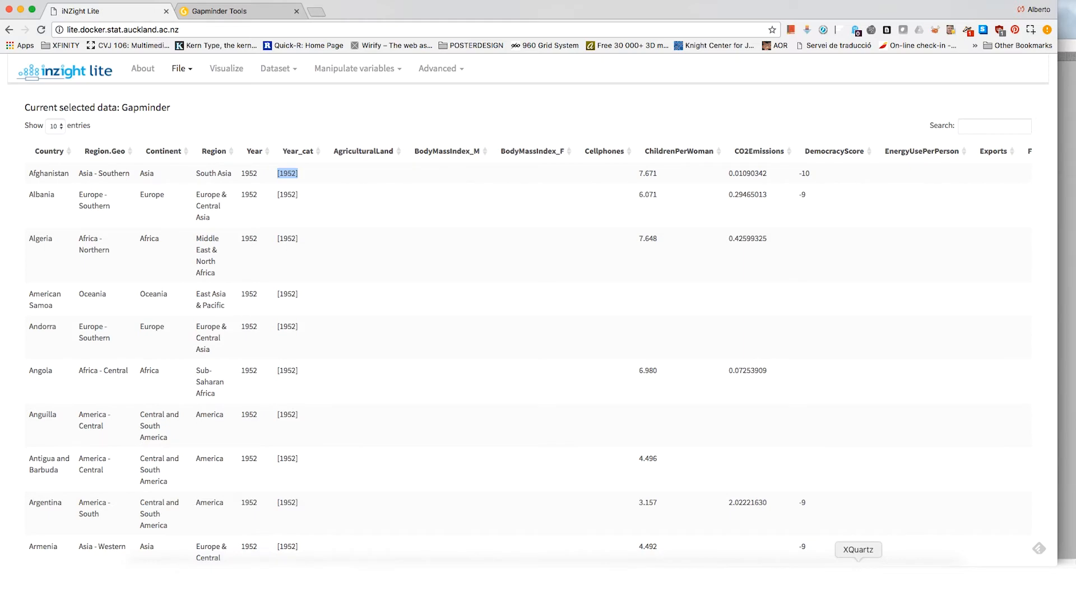
Step: Switch to the desktop iNZight application and move its window aside so the data table's Year columns stay uncovered
{"action": "left_click", "coordinate": [858, 583]}
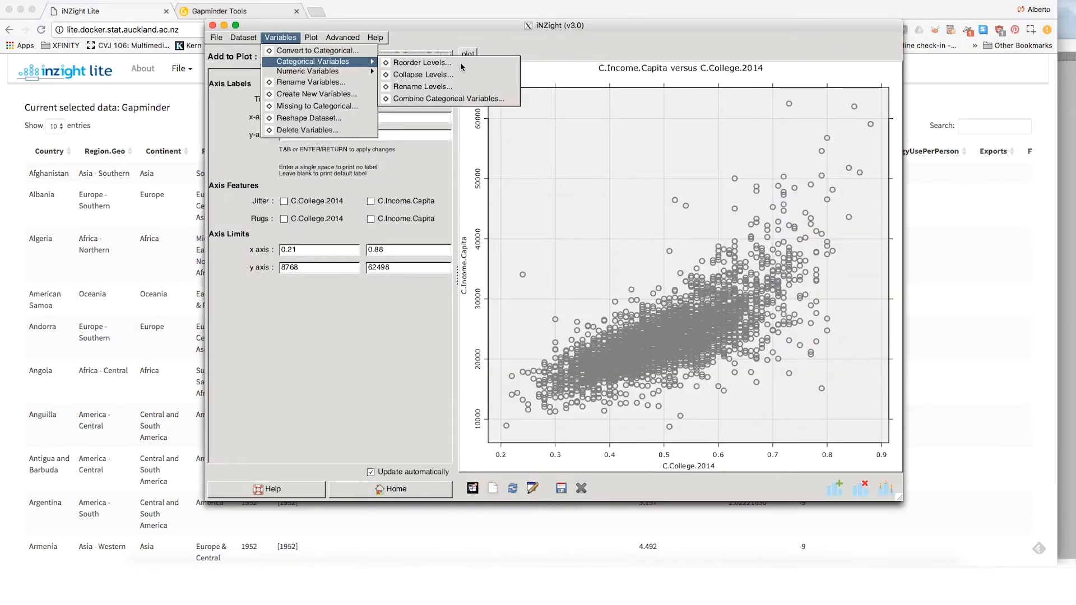
{"action": "left_click", "coordinate": [488, 43]}
{"action": "left_click_drag", "start_coordinate": [264, 26], "coordinate": [457, 68]}
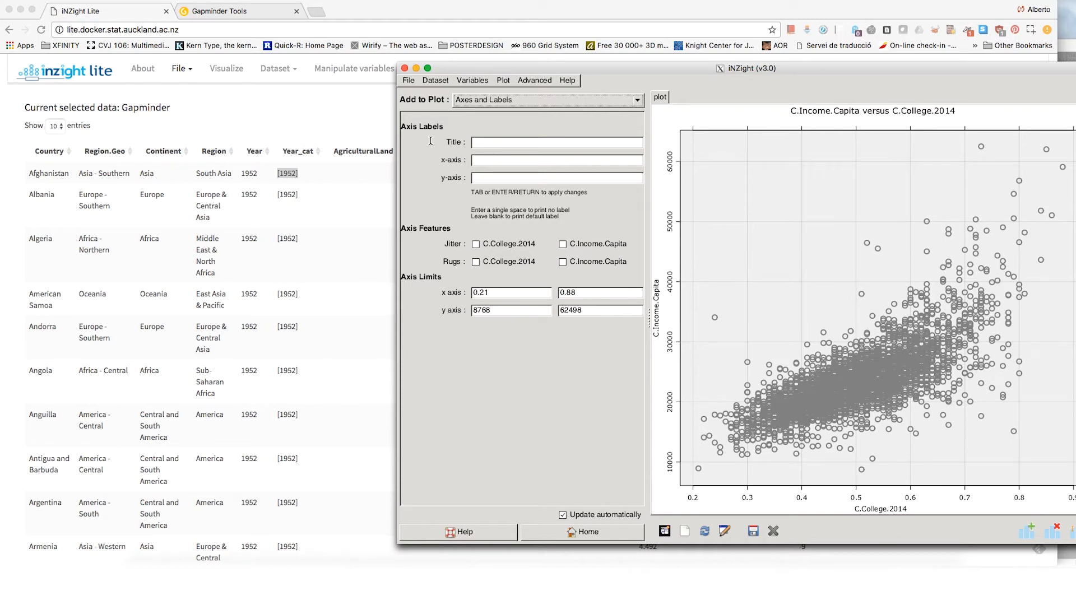
{"action": "left_click", "coordinate": [481, 82]}
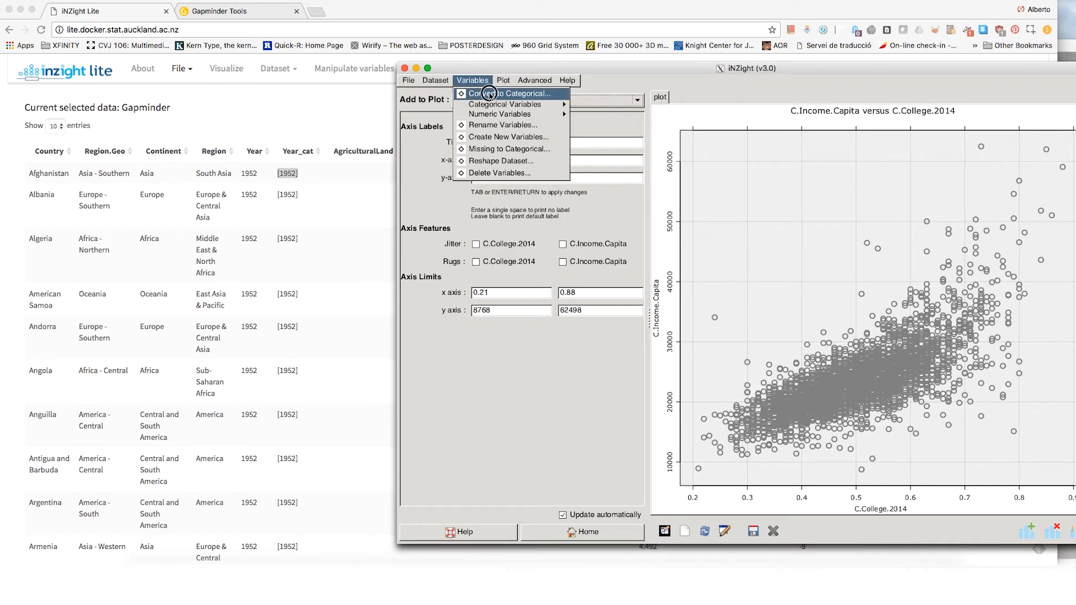
{"action": "left_click", "coordinate": [492, 93]}
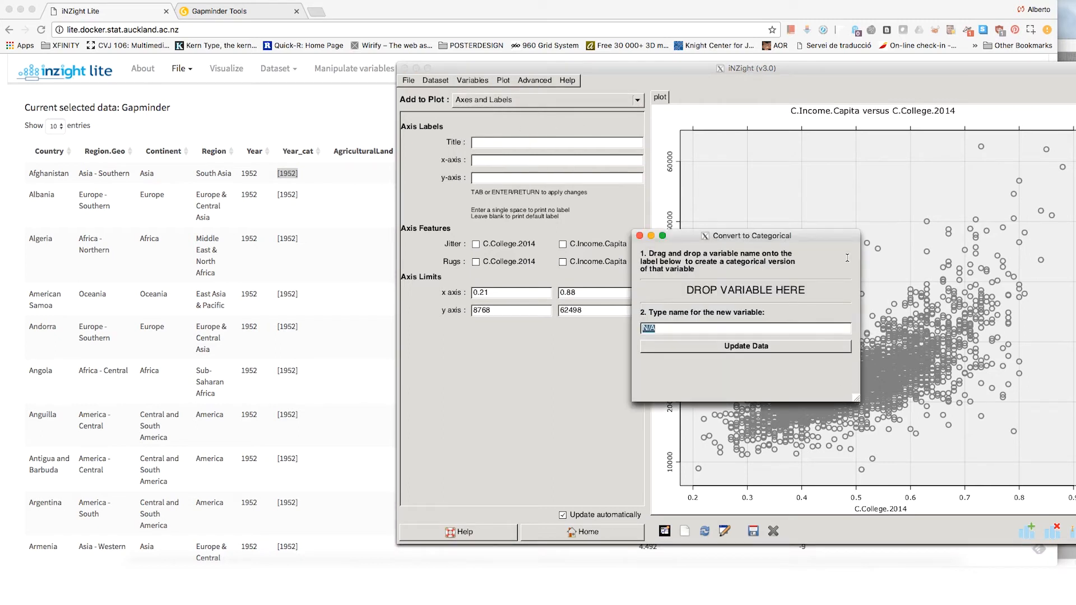
{"action": "left_click", "coordinate": [639, 236]}
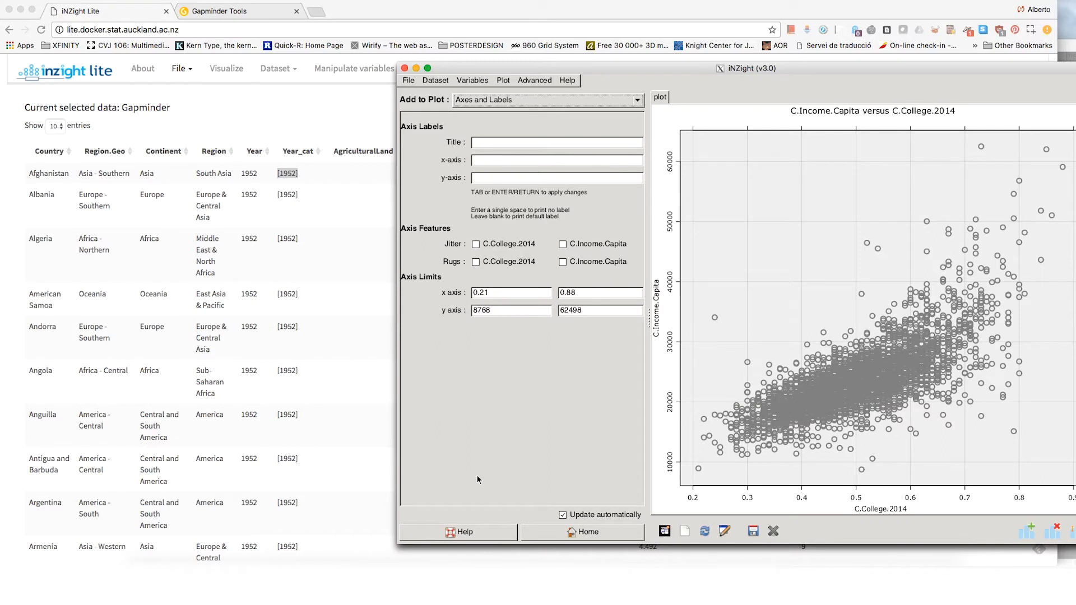
Step: Show the county data set's variable list and convert Latitude to a categorical variable named Latitude.cat
{"action": "left_click", "coordinate": [586, 532]}
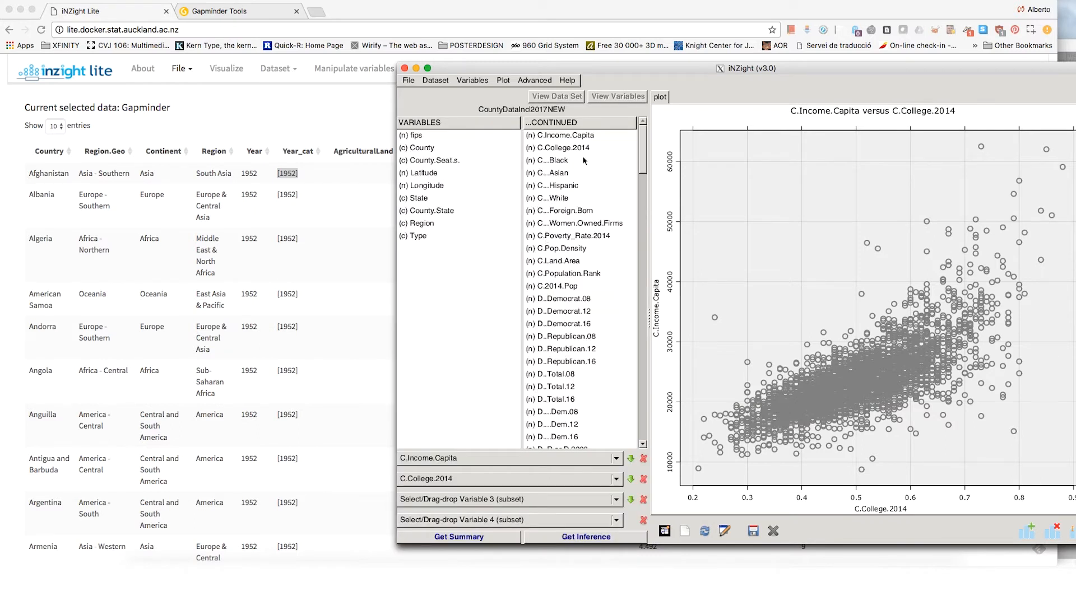
{"action": "left_click", "coordinate": [481, 79]}
{"action": "left_click", "coordinate": [484, 97]}
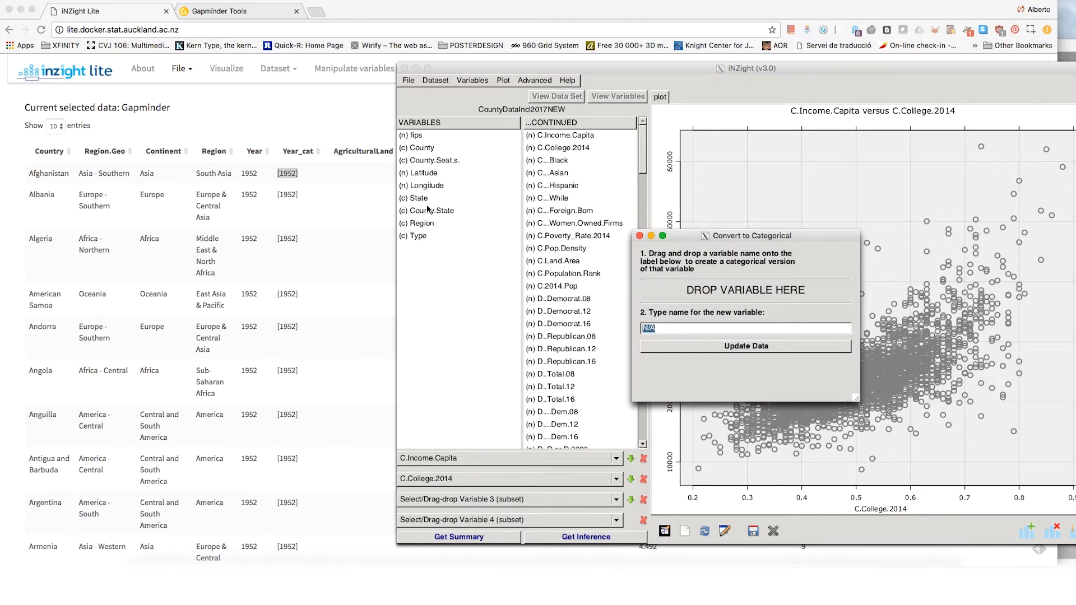
{"action": "left_click", "coordinate": [421, 173]}
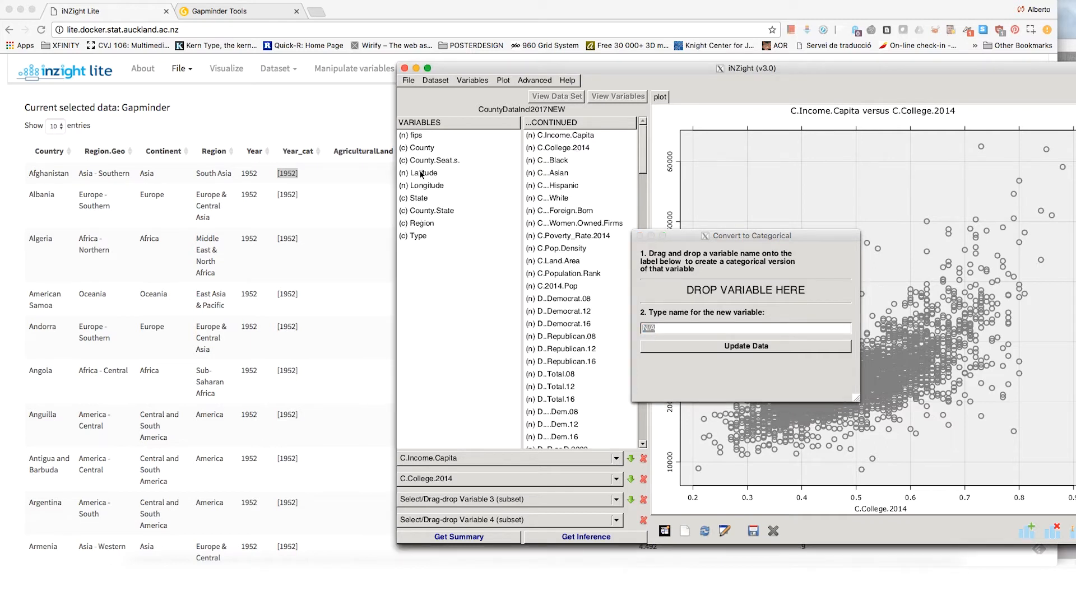
{"action": "left_click", "coordinate": [422, 174]}
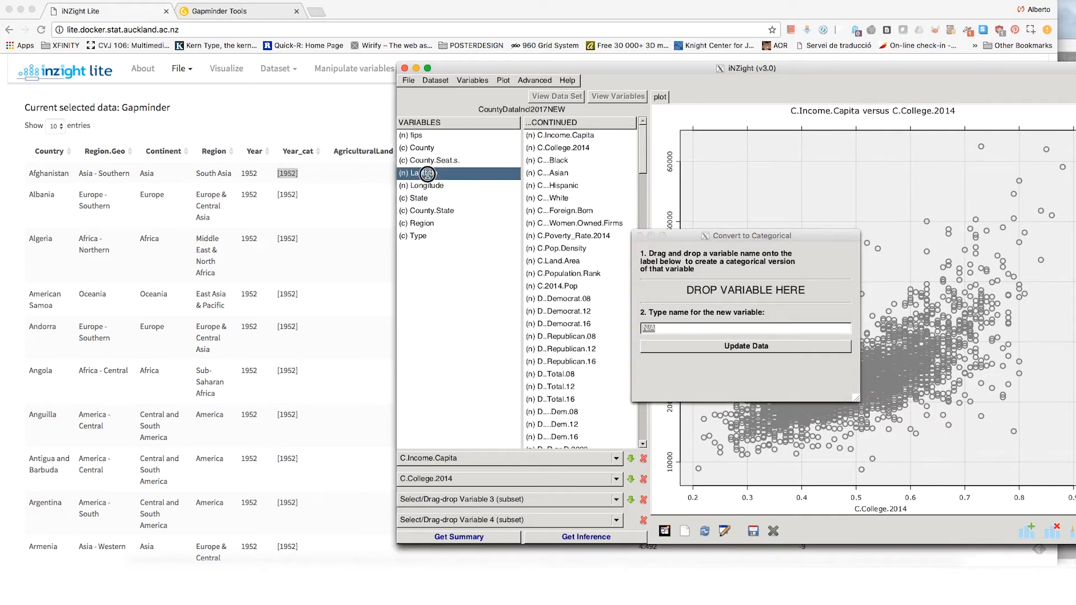
{"action": "left_click_drag", "start_coordinate": [427, 174], "coordinate": [698, 291]}
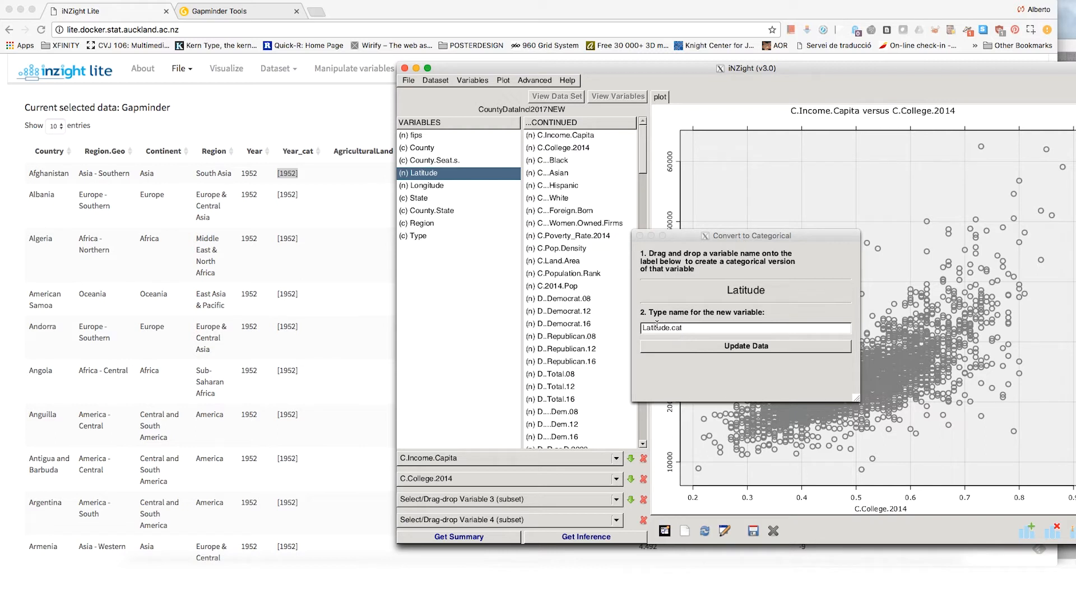
{"action": "left_click", "coordinate": [686, 347]}
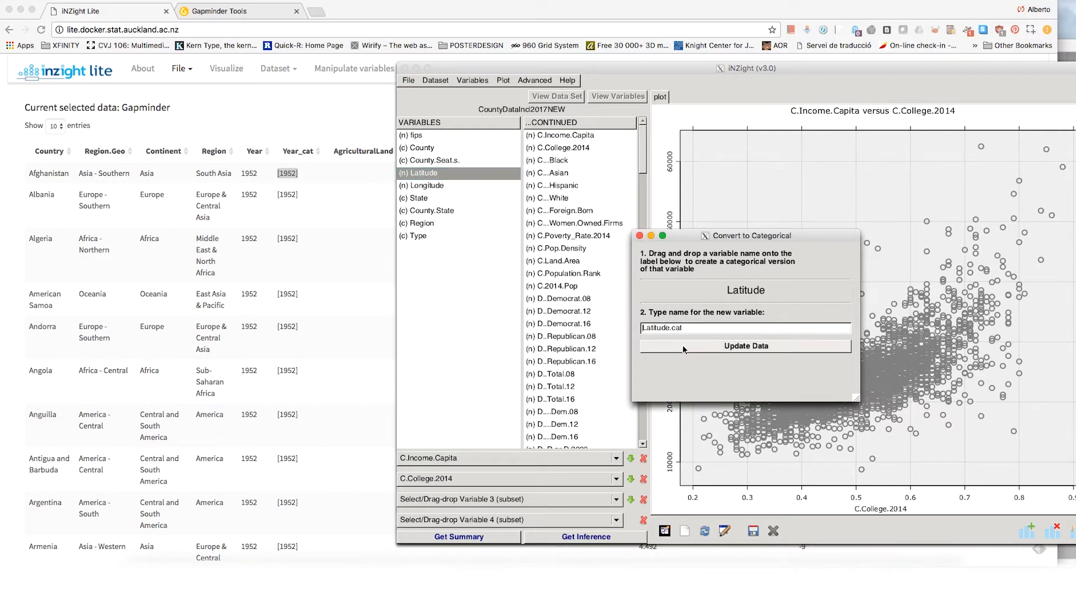
{"action": "left_click", "coordinate": [687, 350]}
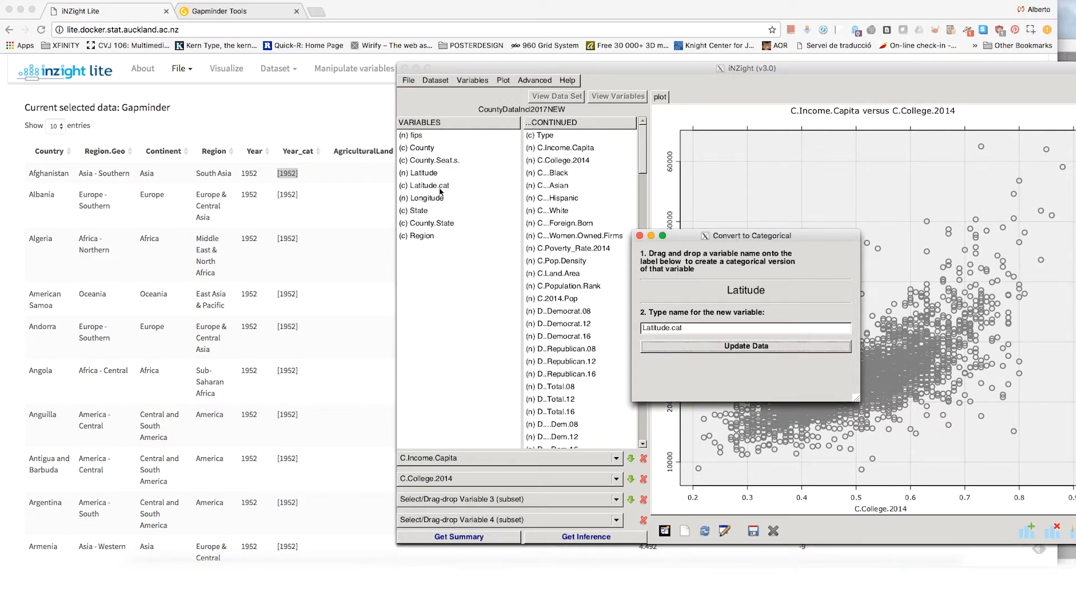
{"action": "left_click", "coordinate": [640, 236]}
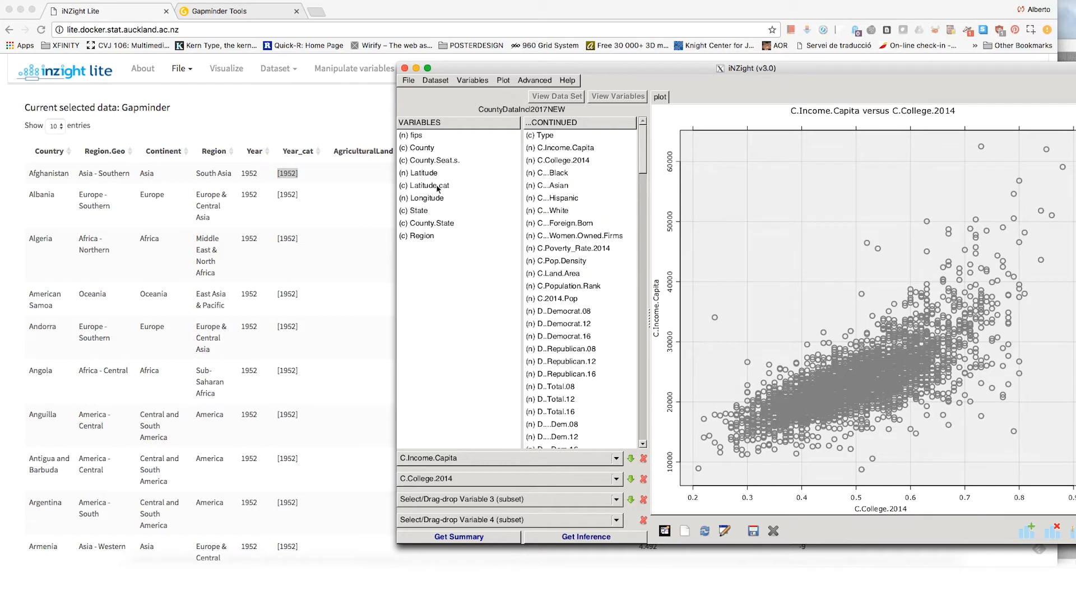
Step: Return to iNZight Lite and subset the GDPpercapita versus ChildrenPerWoman plot by Year_cat
{"action": "left_click", "coordinate": [349, 137]}
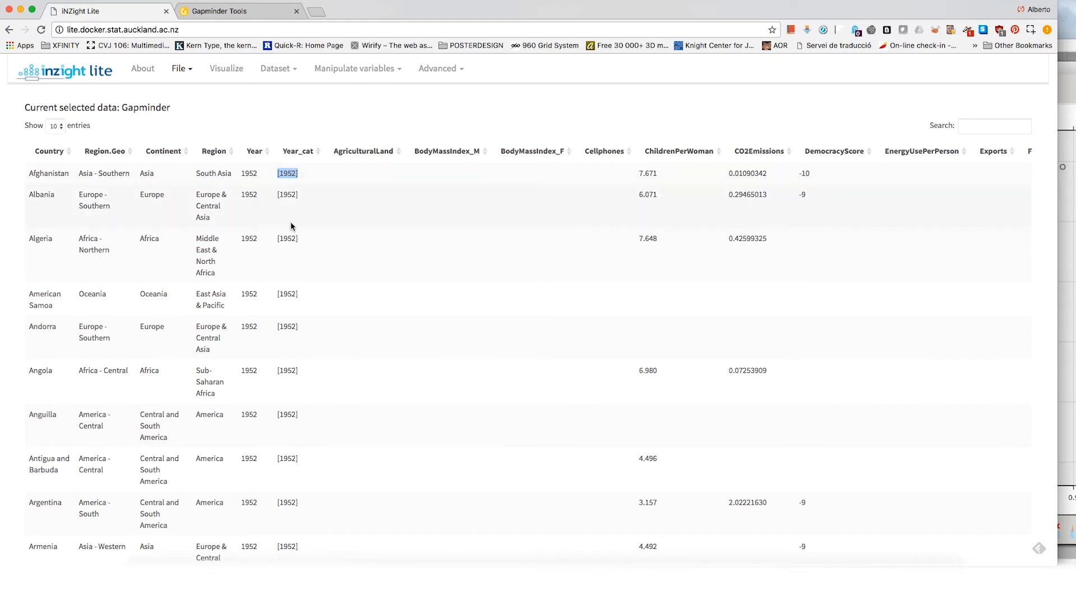
{"action": "left_click", "coordinate": [222, 70]}
{"action": "left_click", "coordinate": [150, 324]}
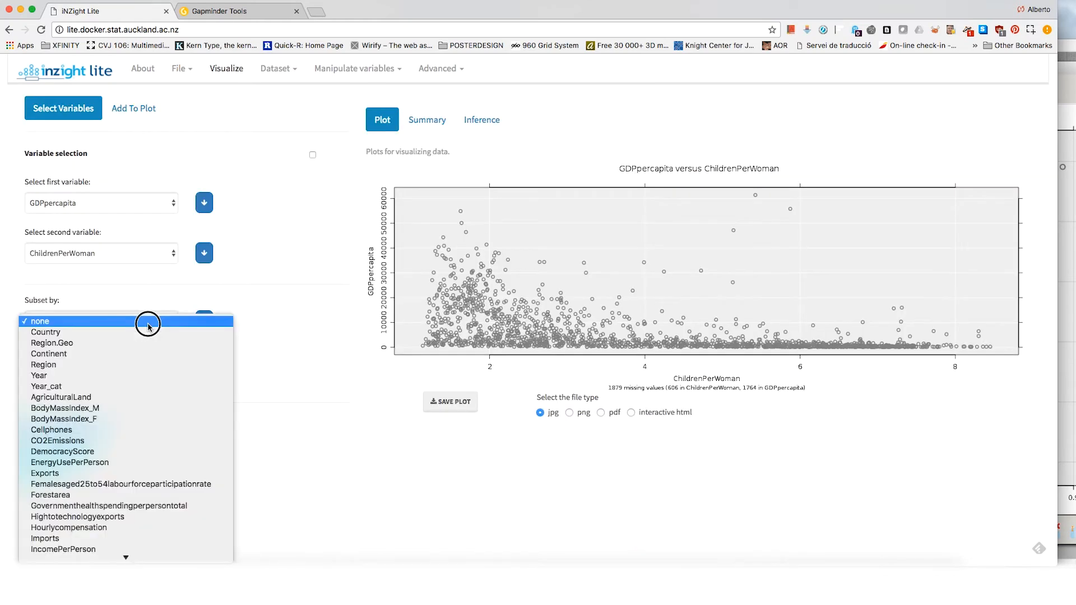
{"action": "left_click", "coordinate": [133, 386]}
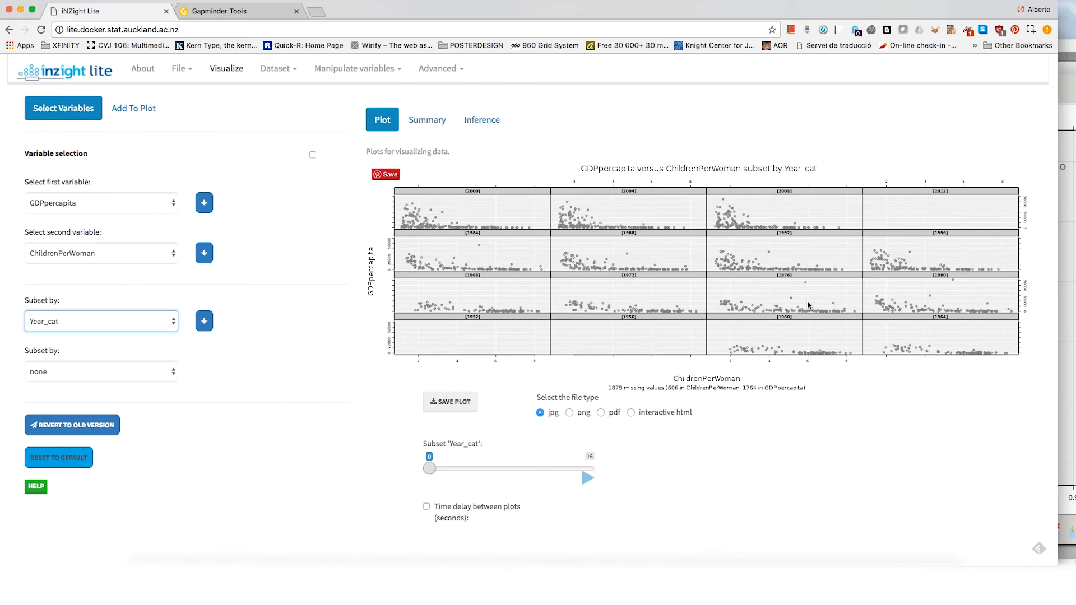
Step: Advance the Year_cat subset from 1952 through 1960 and 1984 to 2008, examining how the scatterplot changes
{"action": "left_click_drag", "start_coordinate": [431, 470], "coordinate": [443, 471]}
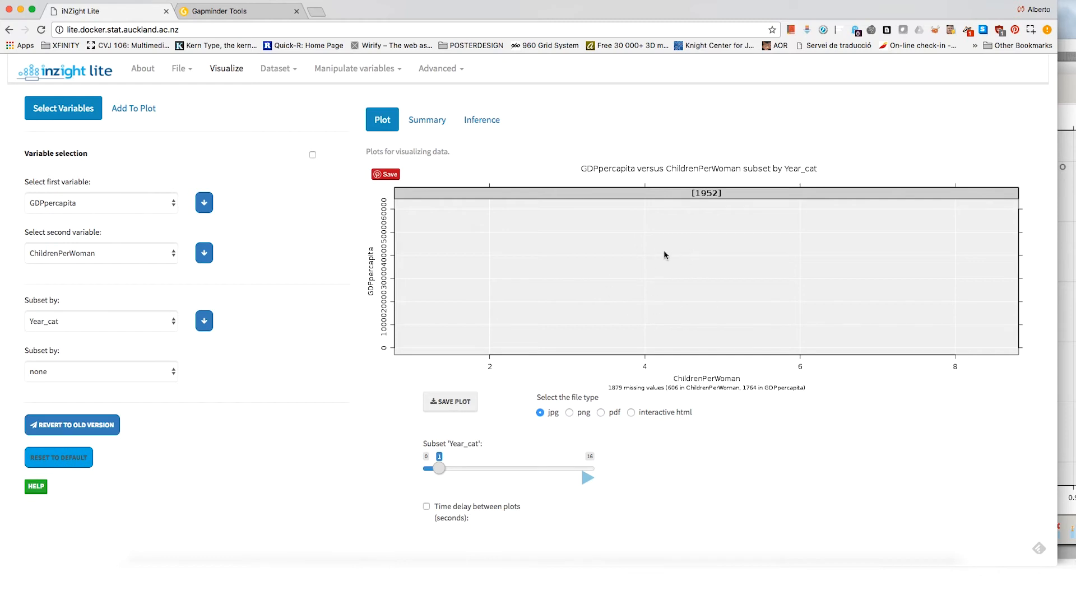
{"action": "left_click_drag", "start_coordinate": [439, 469], "coordinate": [465, 473]}
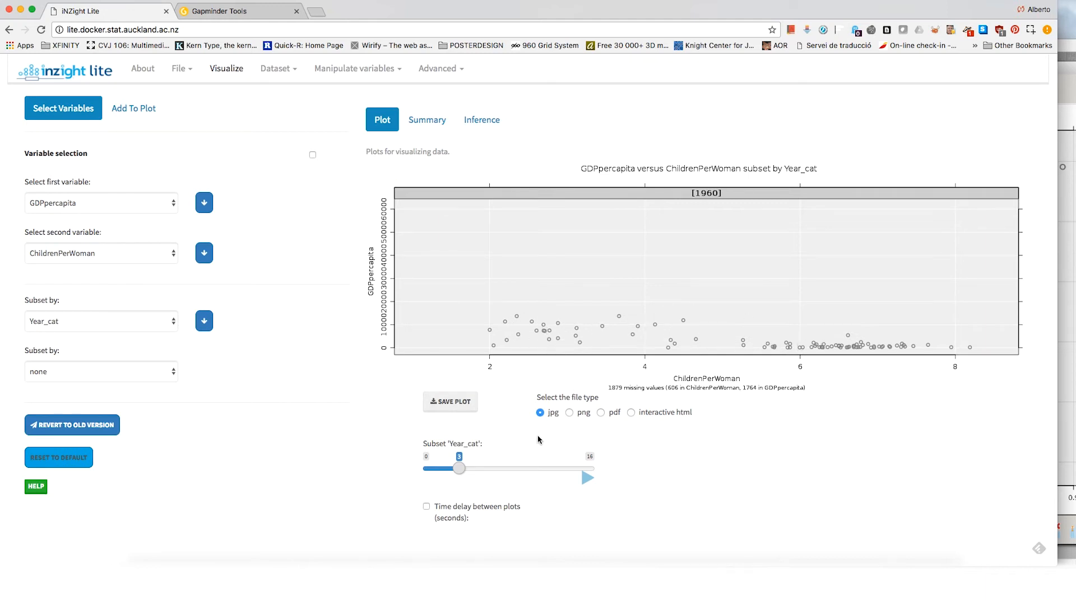
{"action": "left_click_drag", "start_coordinate": [459, 469], "coordinate": [474, 477]}
{"action": "left_click_drag", "start_coordinate": [480, 476], "coordinate": [522, 476]}
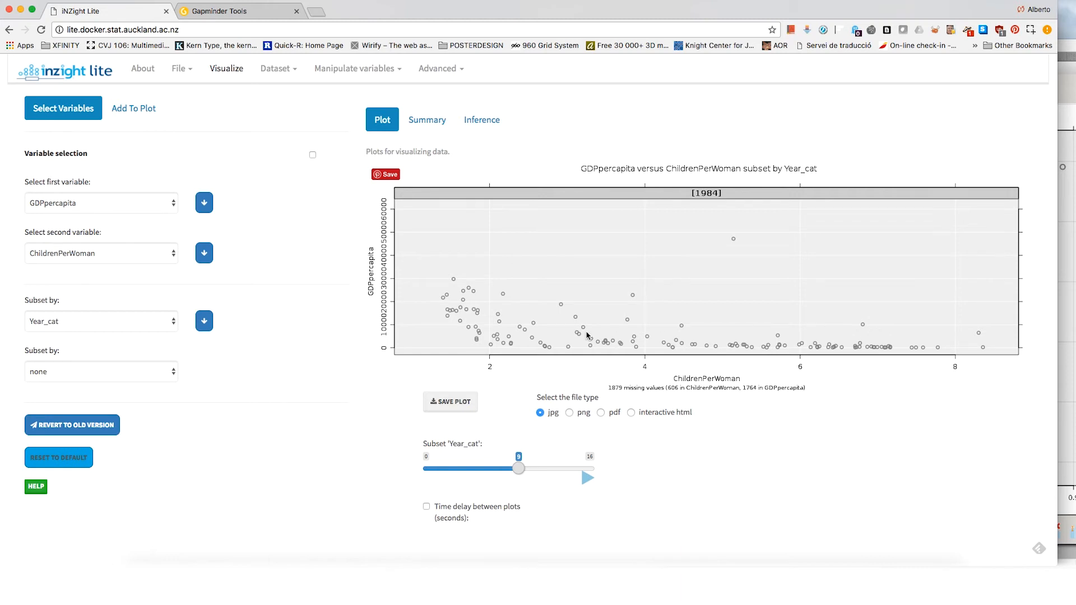
{"action": "left_click_drag", "start_coordinate": [518, 469], "coordinate": [618, 473]}
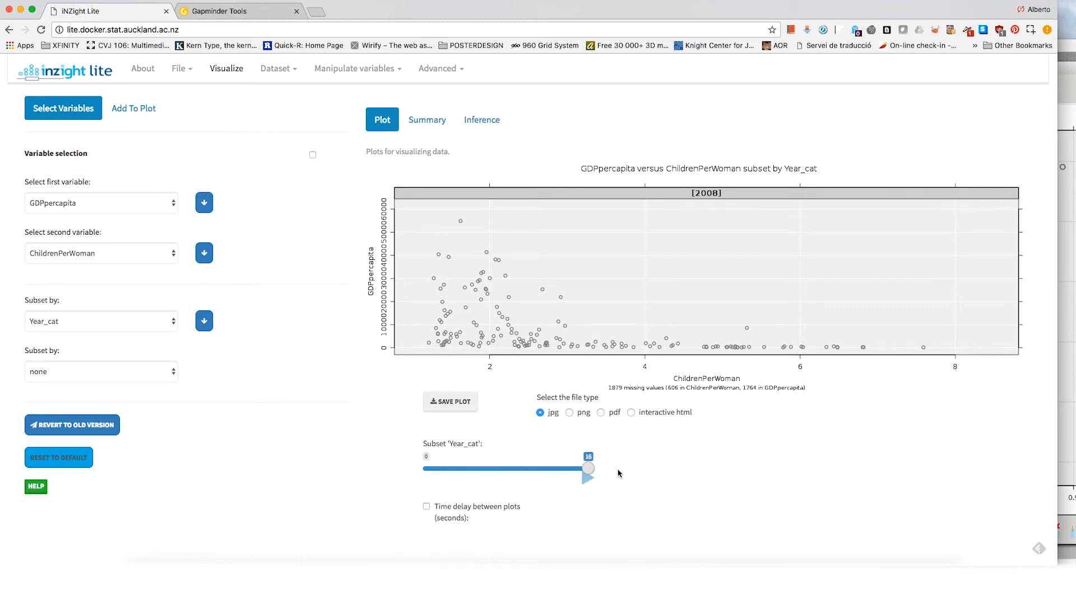
{"action": "left_click_drag", "start_coordinate": [587, 470], "coordinate": [579, 470]}
Step: Set the Year_cat subset back to 1, play the animation through the years, and move the subset to 5
{"action": "left_click_drag", "start_coordinate": [578, 469], "coordinate": [444, 471]}
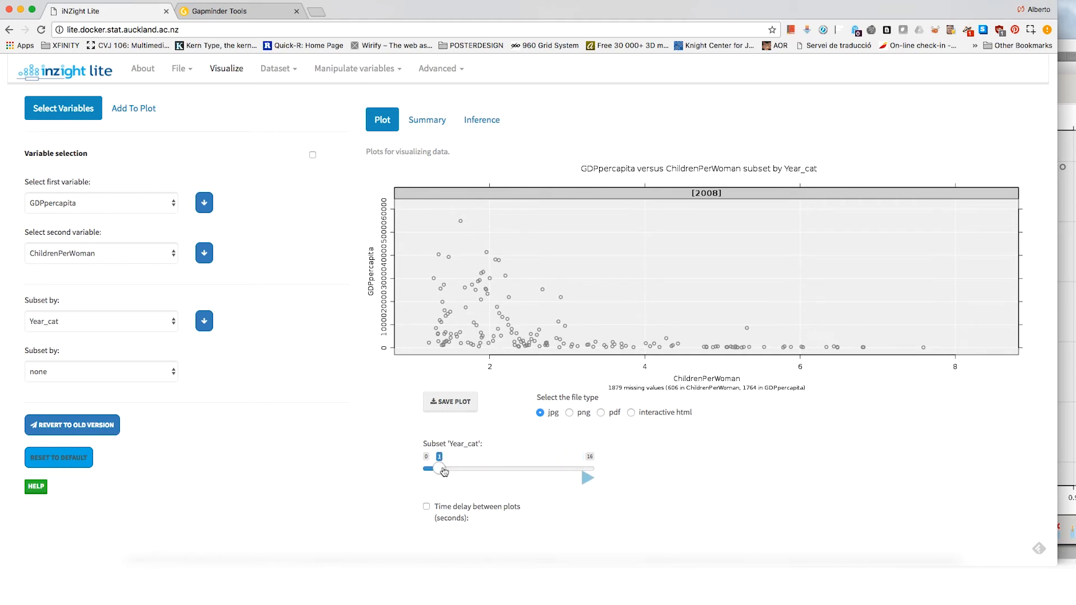
{"action": "left_click", "coordinate": [587, 482]}
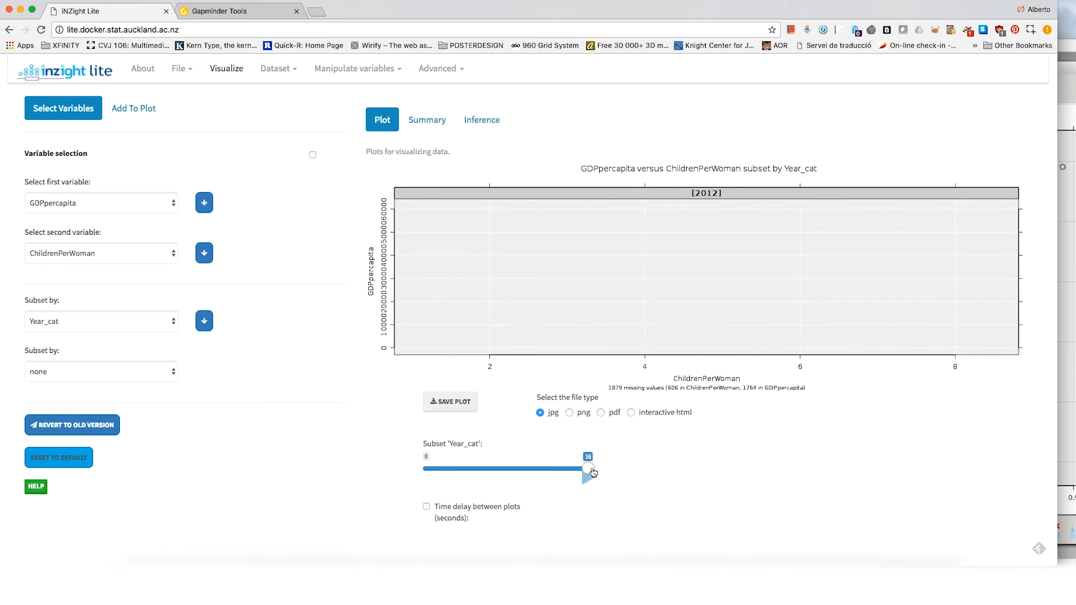
{"action": "left_click_drag", "start_coordinate": [593, 473], "coordinate": [480, 475]}
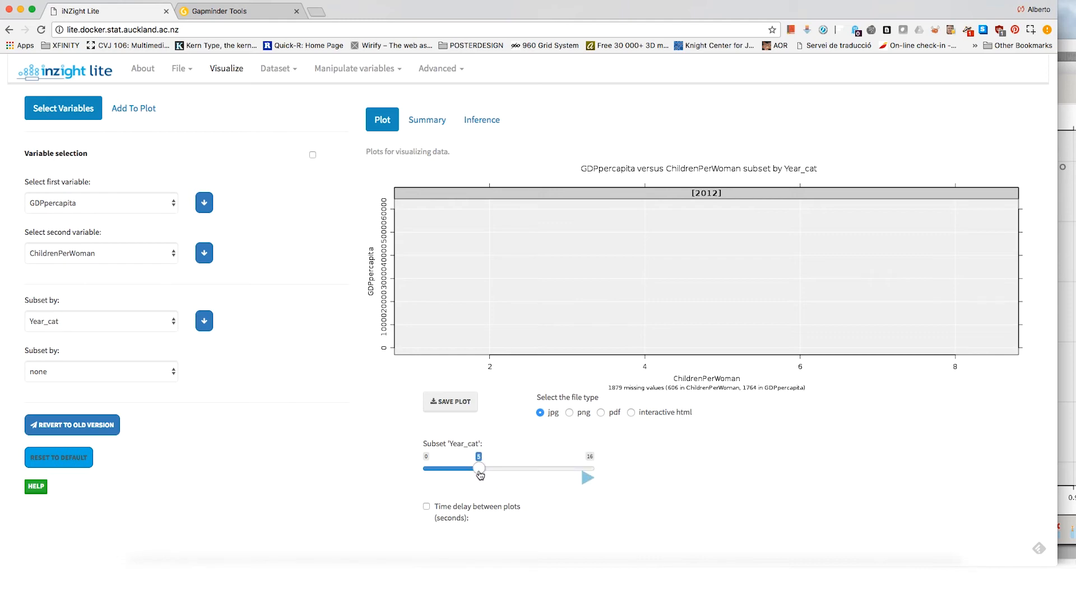
Step: Check the Gapminder Tools bubble chart and, back in iNZight Lite, set the Year_cat subset to 15 for the 2008 plot
{"action": "left_click", "coordinate": [219, 12]}
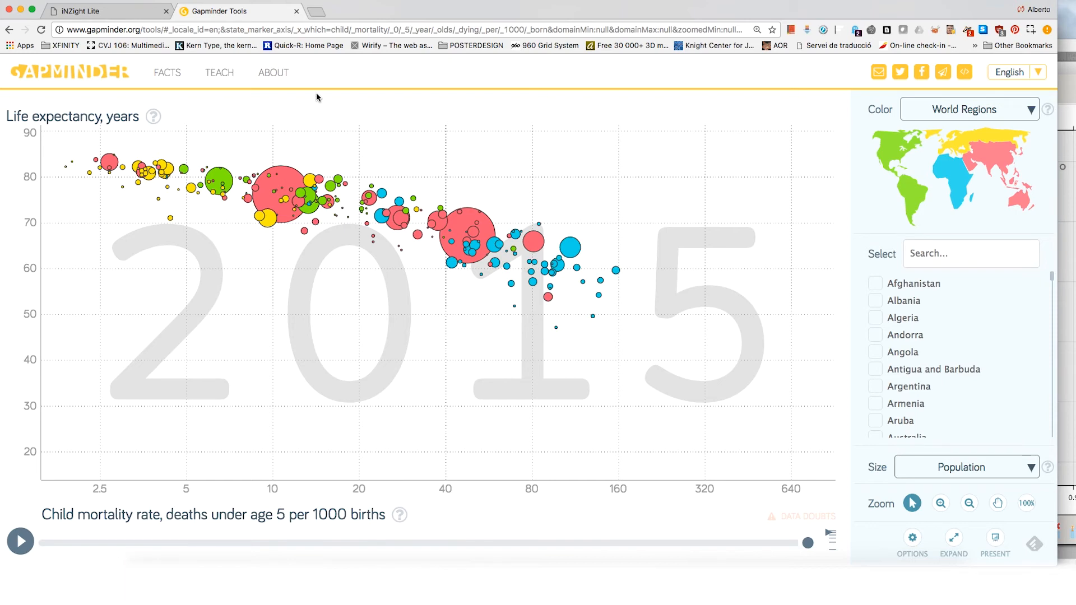
{"action": "left_click", "coordinate": [125, 11]}
{"action": "left_click_drag", "start_coordinate": [481, 467], "coordinate": [586, 468]}
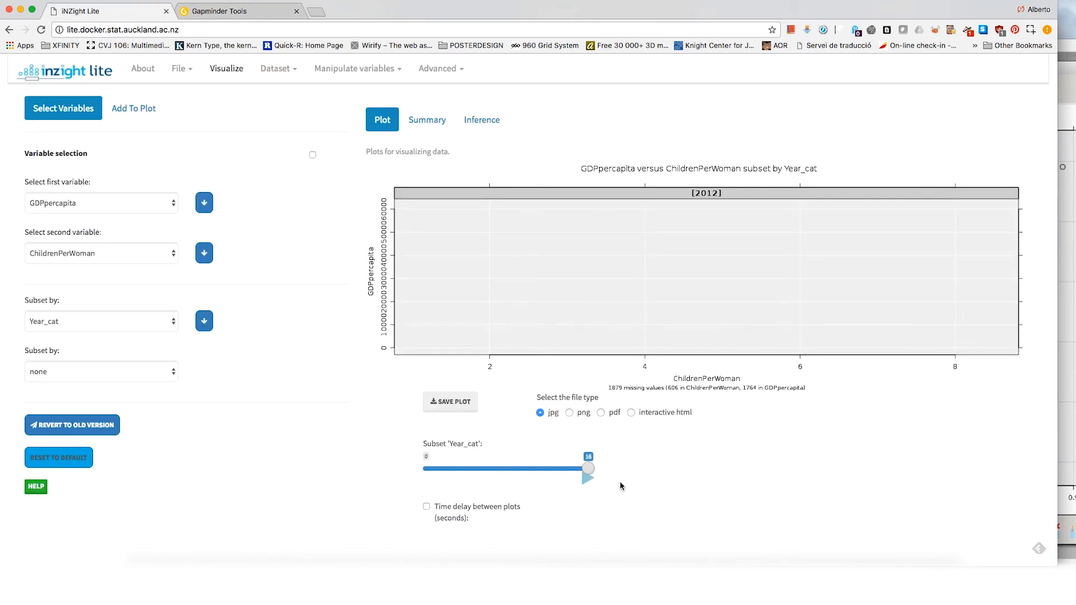
{"action": "left_click_drag", "start_coordinate": [588, 469], "coordinate": [580, 470]}
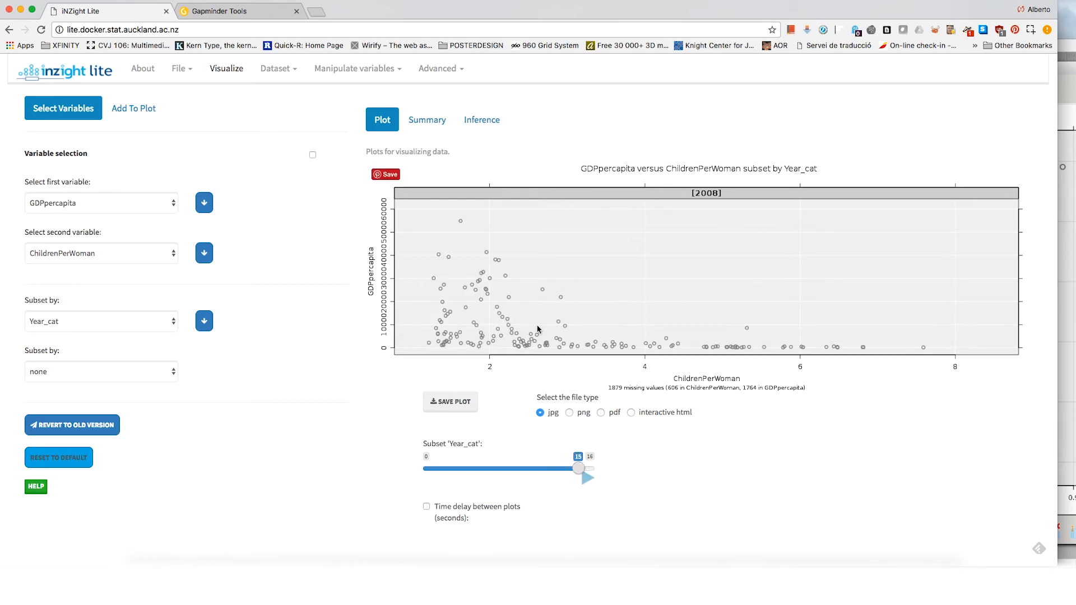
Step: Customise the plot's point colour by filling the point interiors and colouring the points by Continent
{"action": "left_click", "coordinate": [138, 116]}
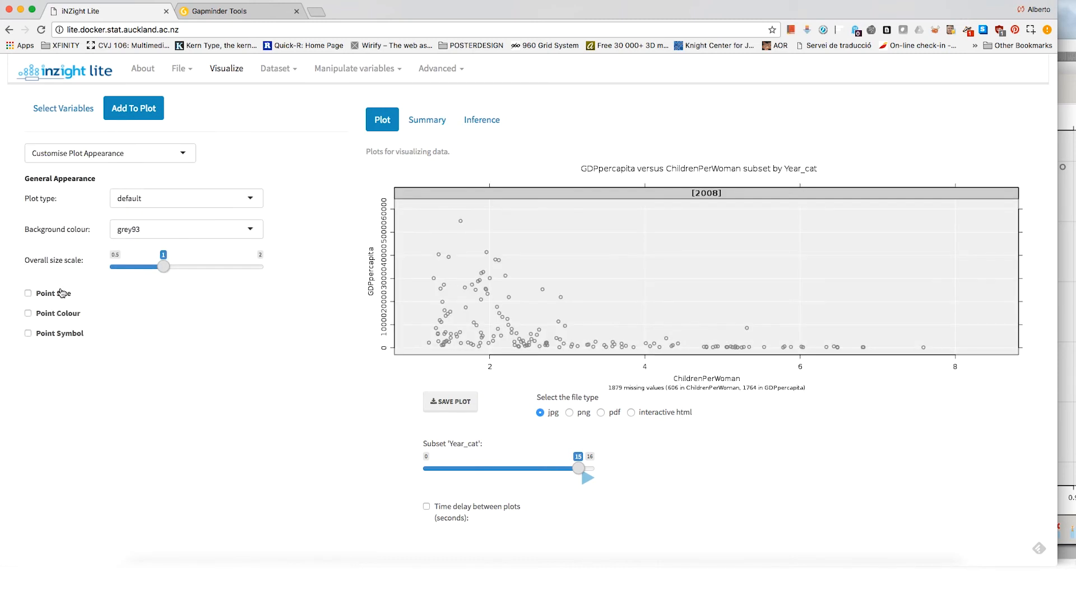
{"action": "left_click", "coordinate": [28, 314]}
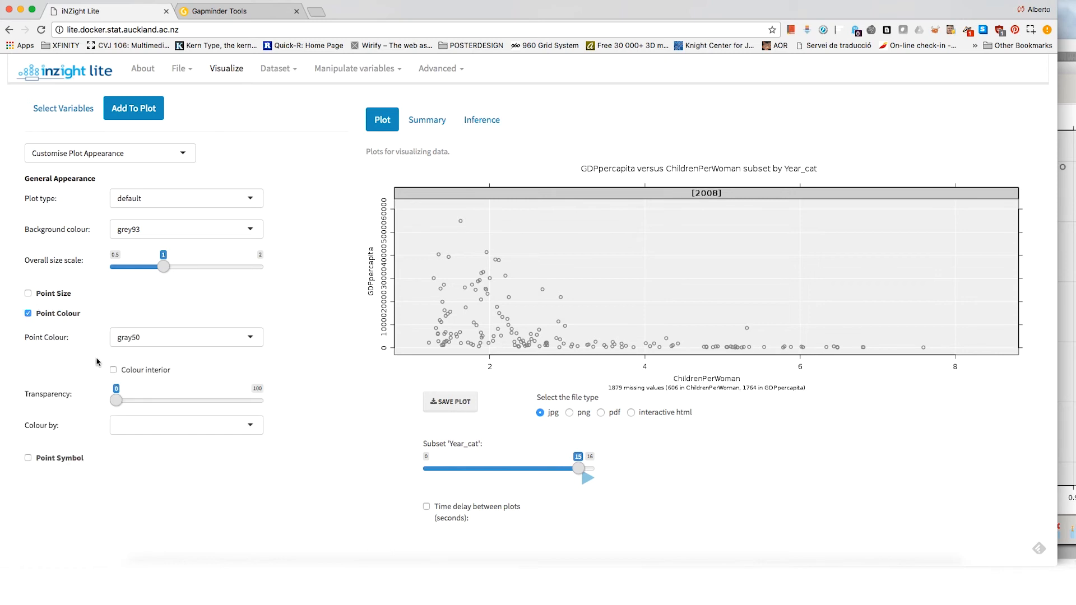
{"action": "left_click", "coordinate": [113, 371]}
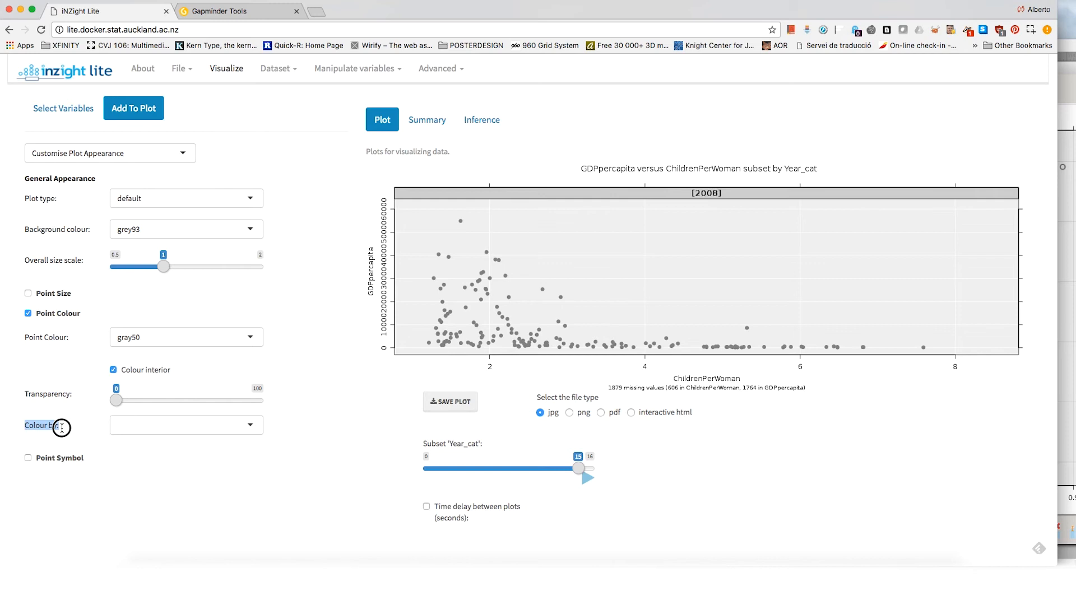
{"action": "left_click", "coordinate": [134, 433]}
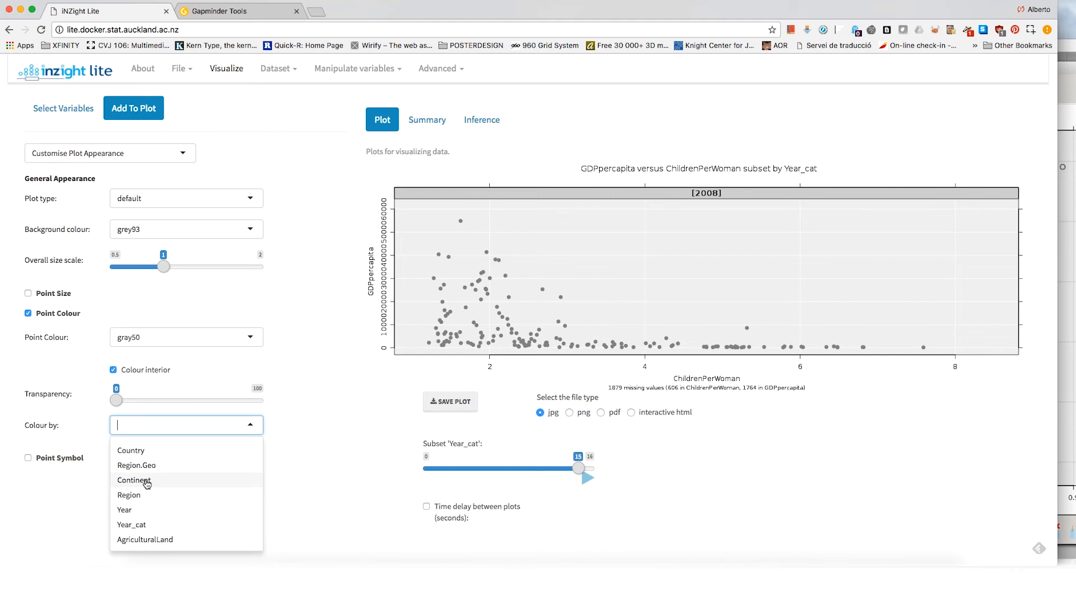
{"action": "left_click", "coordinate": [134, 480]}
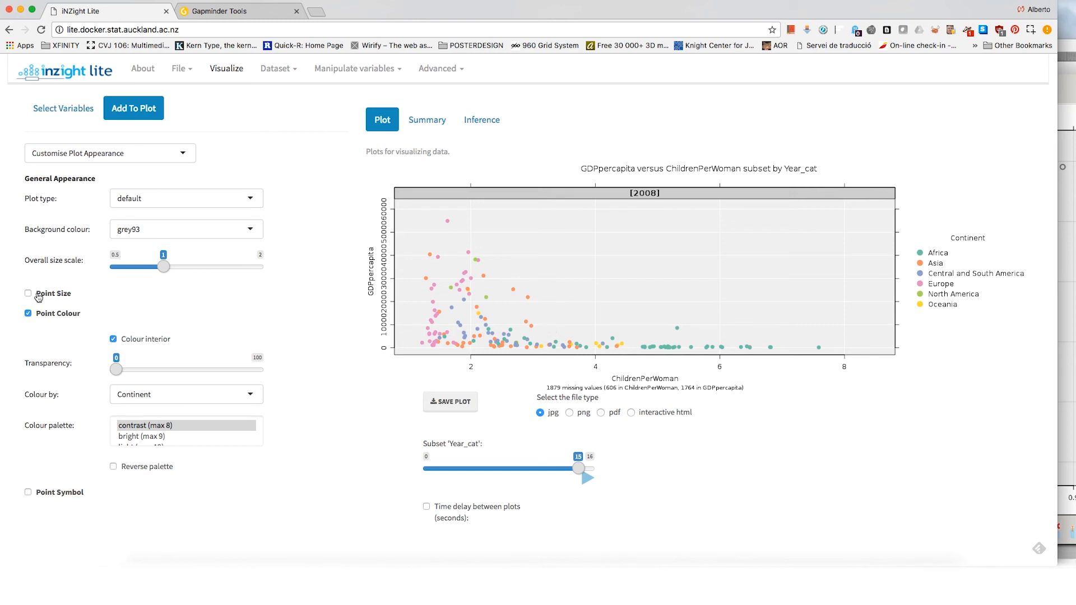
Step: Enable the point size options and set the point size to 0.35
{"action": "left_click", "coordinate": [28, 293]}
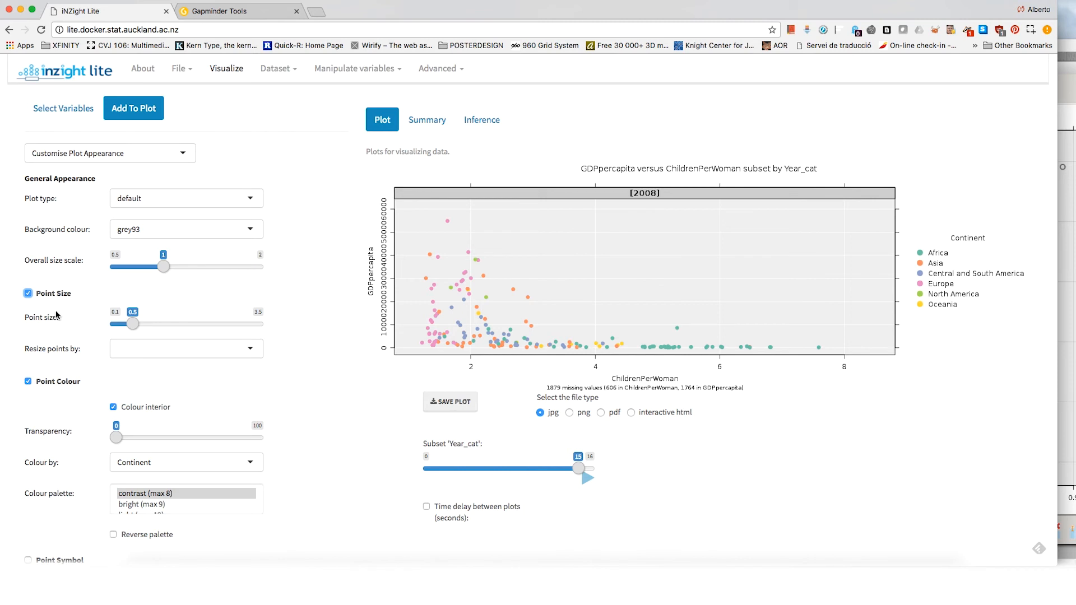
{"action": "left_click_drag", "start_coordinate": [130, 331], "coordinate": [126, 328]}
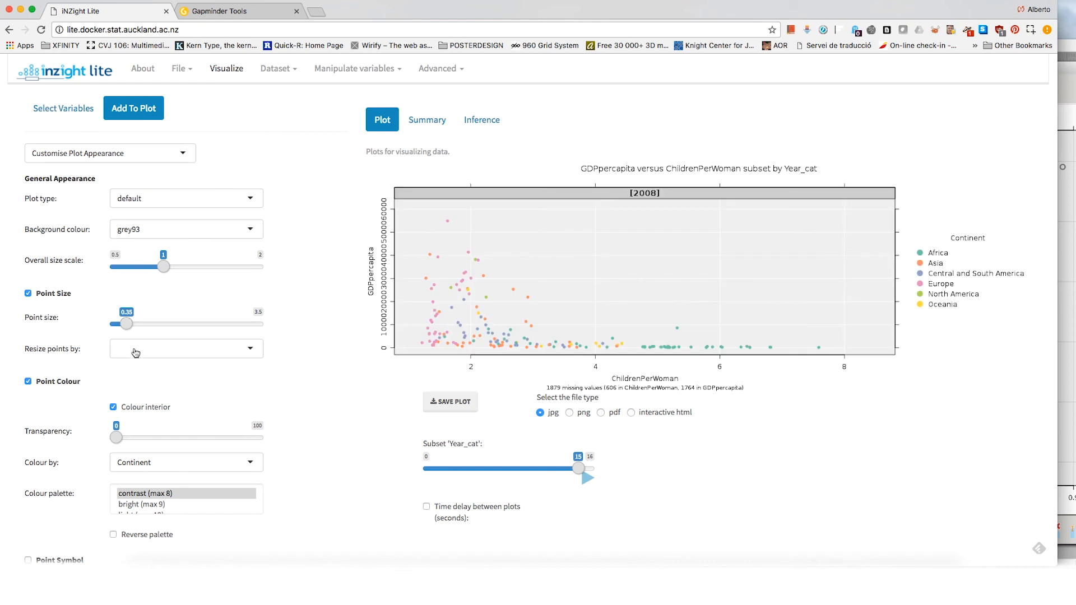
Step: Resize the plot's points by the Populationtotal variable
{"action": "left_click", "coordinate": [128, 353]}
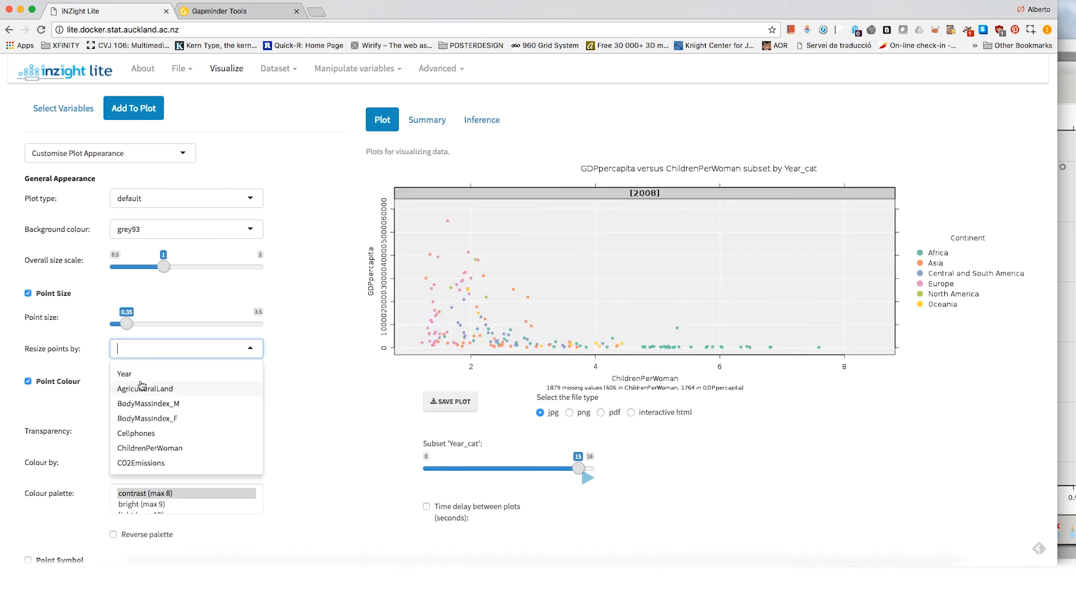
{"action": "scroll", "coordinate": [160, 461], "scroll_direction": "down", "scroll_amount": 1}
{"action": "scroll", "coordinate": [160, 462], "scroll_direction": "down", "scroll_amount": 4}
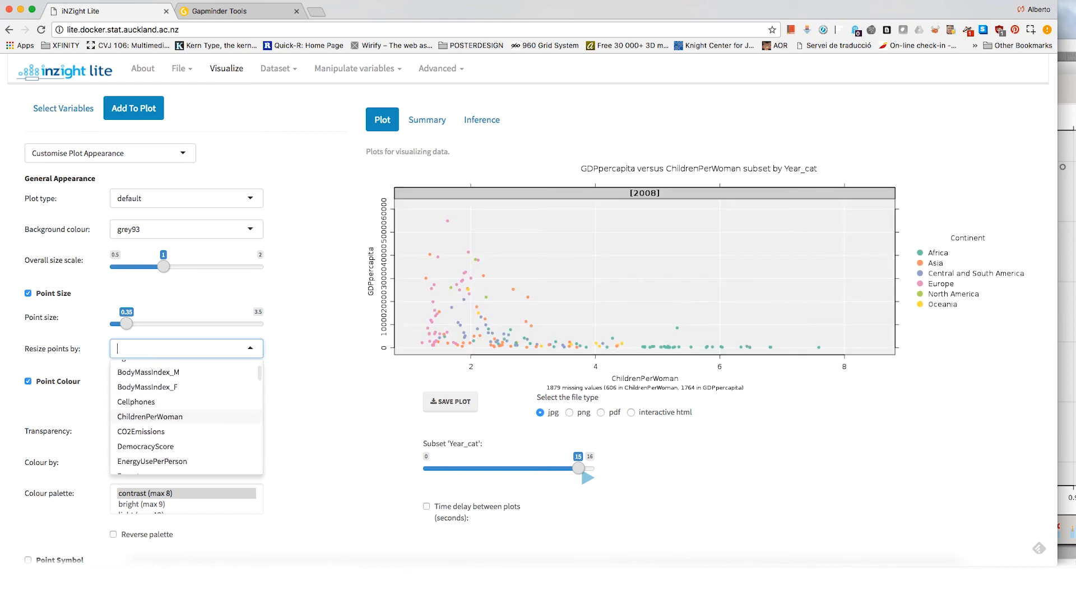
{"action": "scroll", "coordinate": [160, 461], "scroll_direction": "down", "scroll_amount": 5}
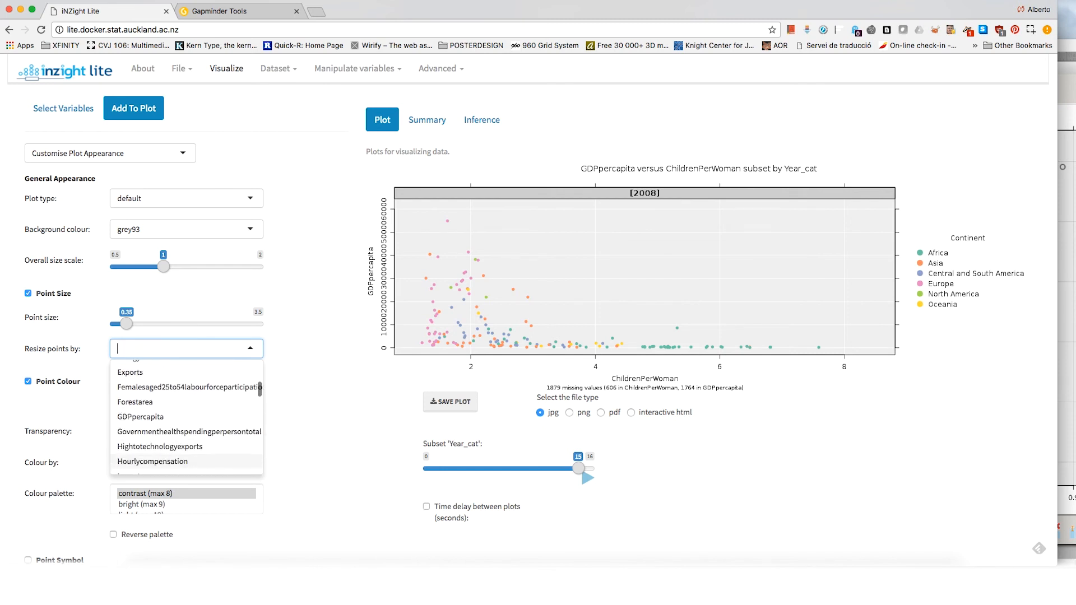
{"action": "scroll", "coordinate": [160, 462], "scroll_direction": "down", "scroll_amount": 5}
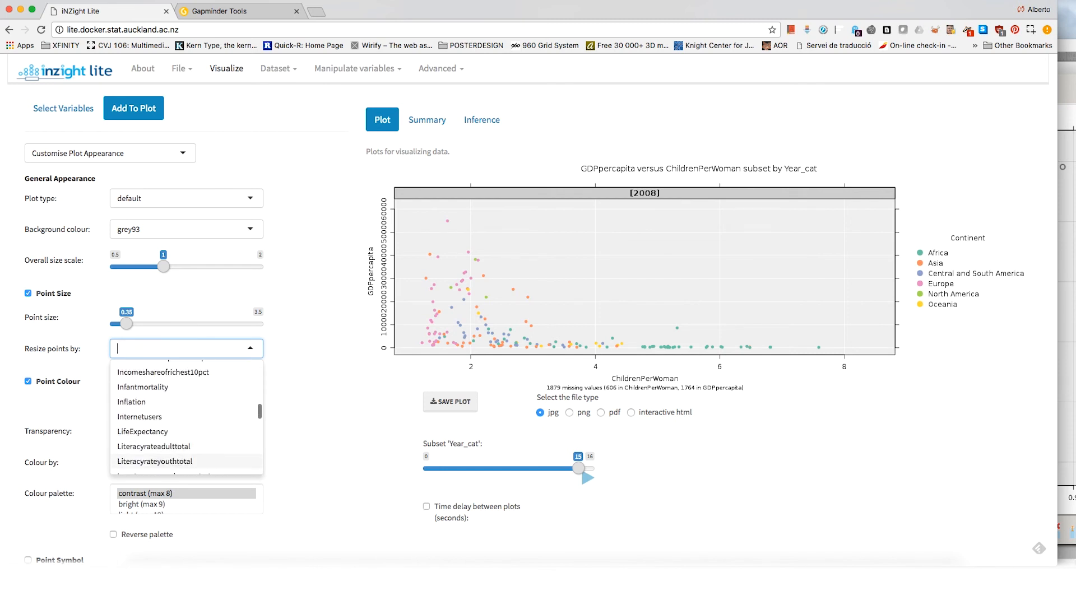
{"action": "scroll", "coordinate": [160, 461], "scroll_direction": "down", "scroll_amount": 5}
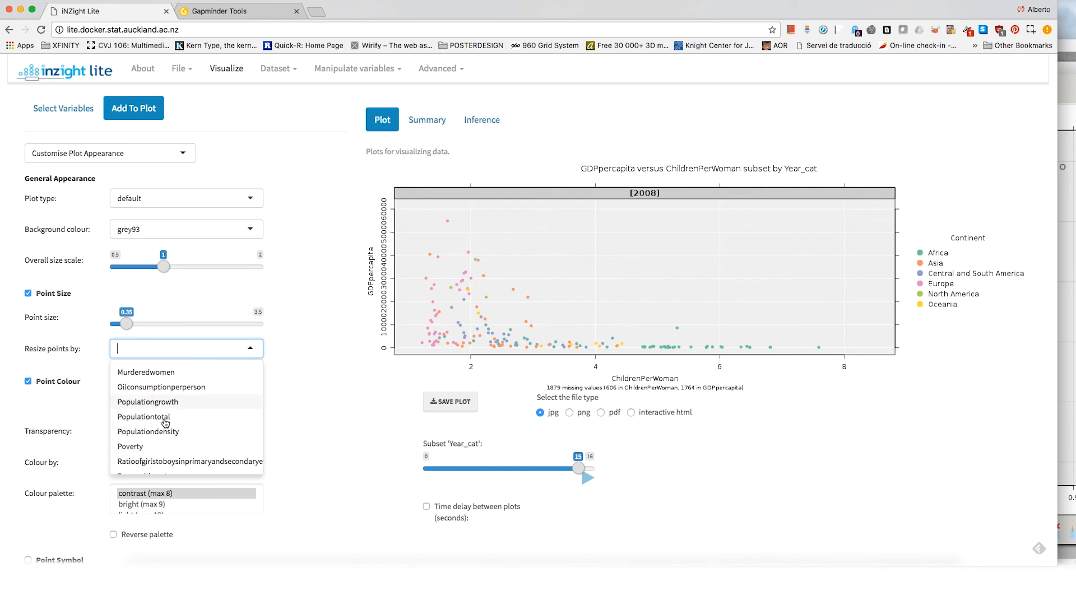
{"action": "left_click", "coordinate": [162, 418]}
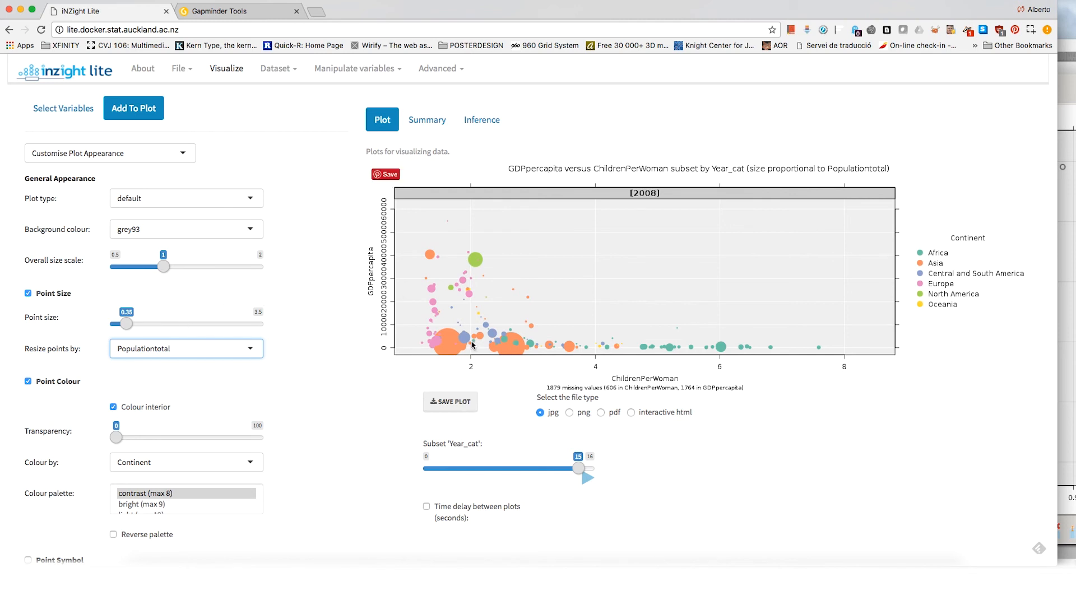
Step: Save the plot as a pdf, inspect the overlapping bubbles near the origin in the downloaded file, and return to iNZight Lite
{"action": "left_click", "coordinate": [601, 412]}
{"action": "left_click", "coordinate": [466, 405]}
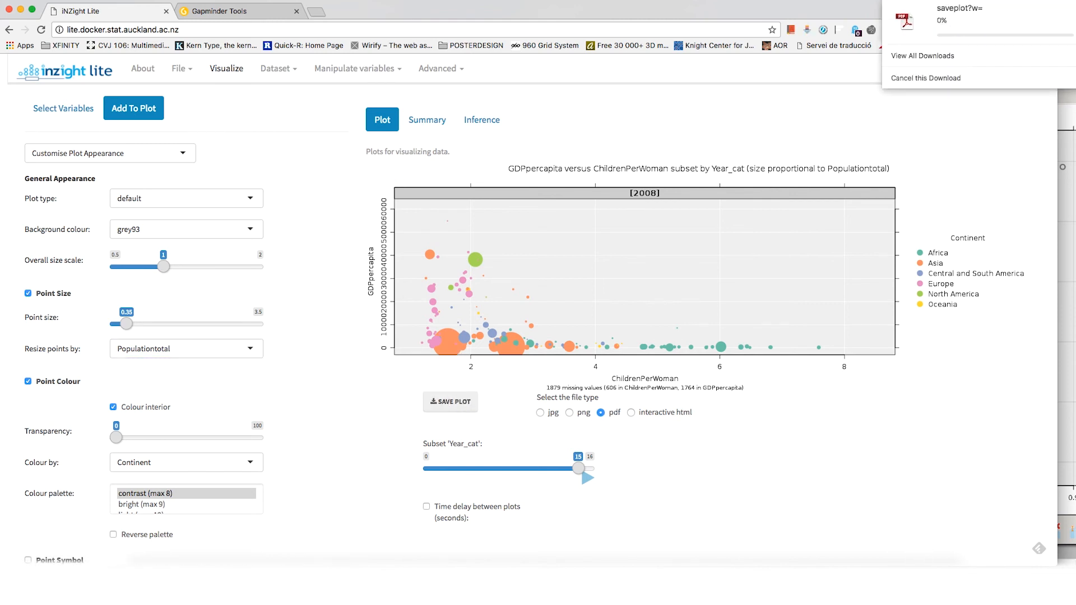
{"action": "left_click", "coordinate": [920, 583]}
{"action": "left_click", "coordinate": [919, 541]}
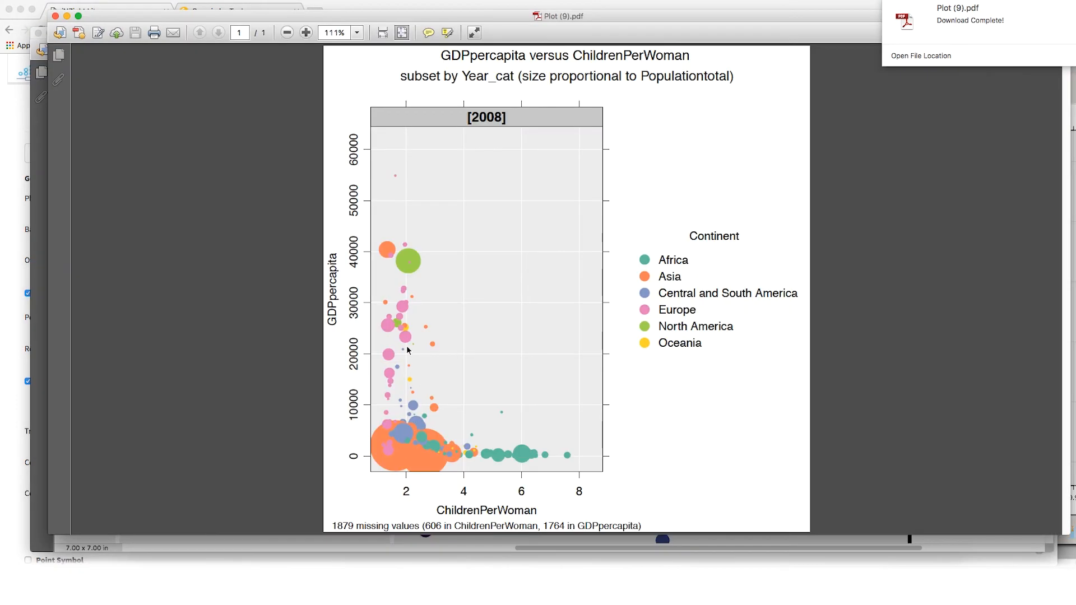
{"action": "left_click_drag", "start_coordinate": [351, 376], "coordinate": [495, 467]}
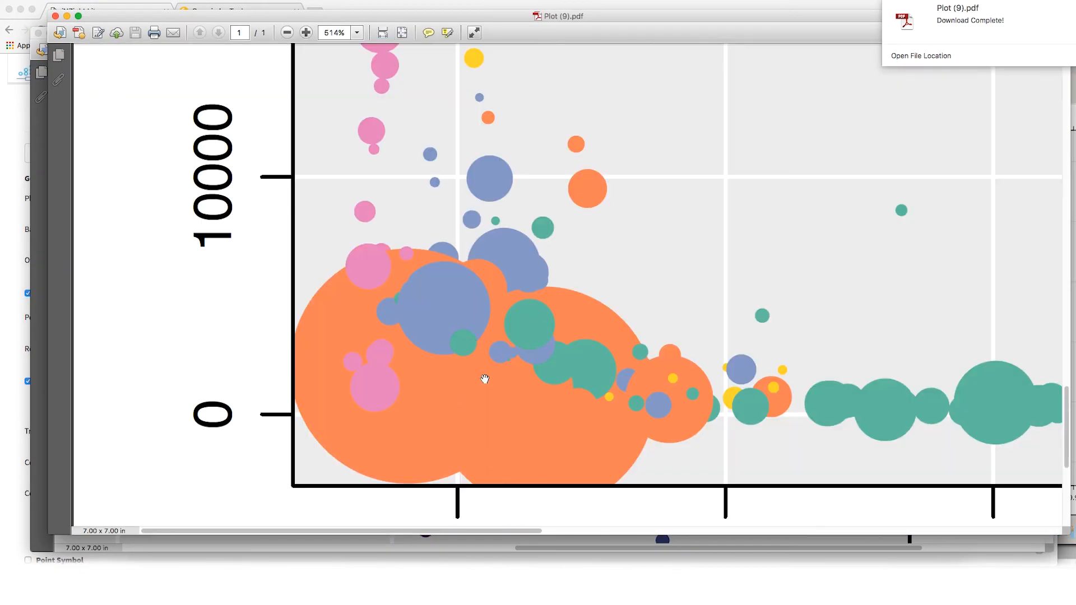
{"action": "left_click", "coordinate": [442, 582]}
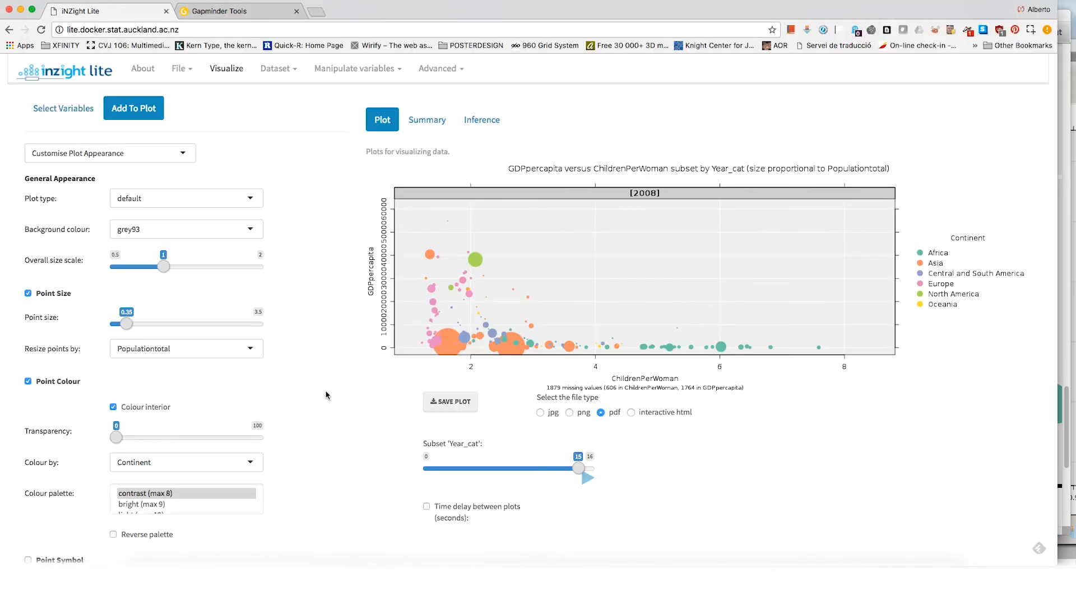
Step: Set the transparency of the plot's points to 67
{"action": "scroll", "coordinate": [325, 395], "scroll_direction": "down", "scroll_amount": 1}
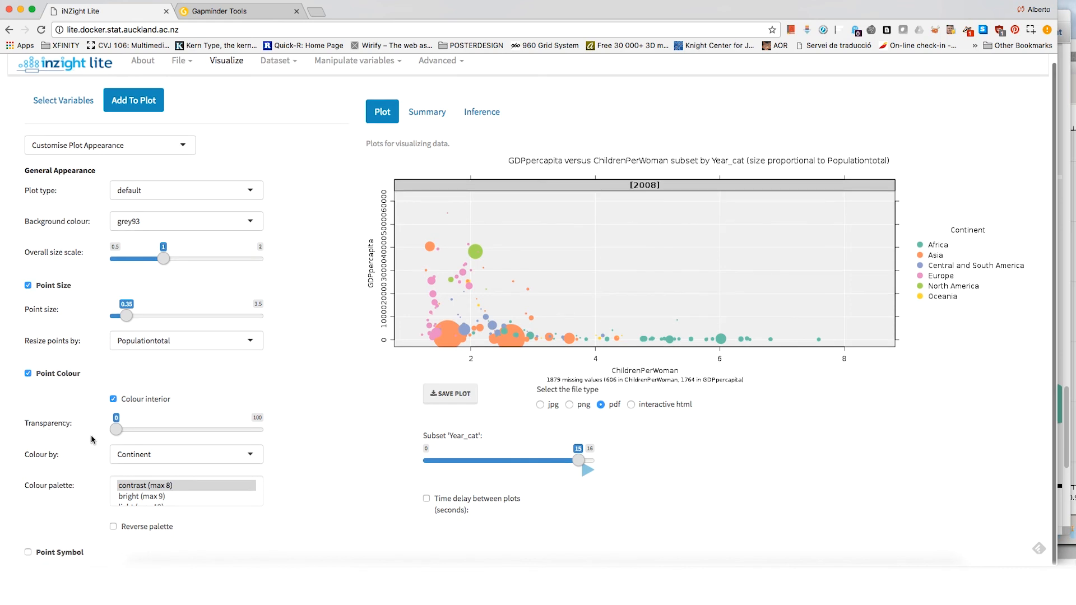
{"action": "left_click_drag", "start_coordinate": [118, 432], "coordinate": [177, 431]}
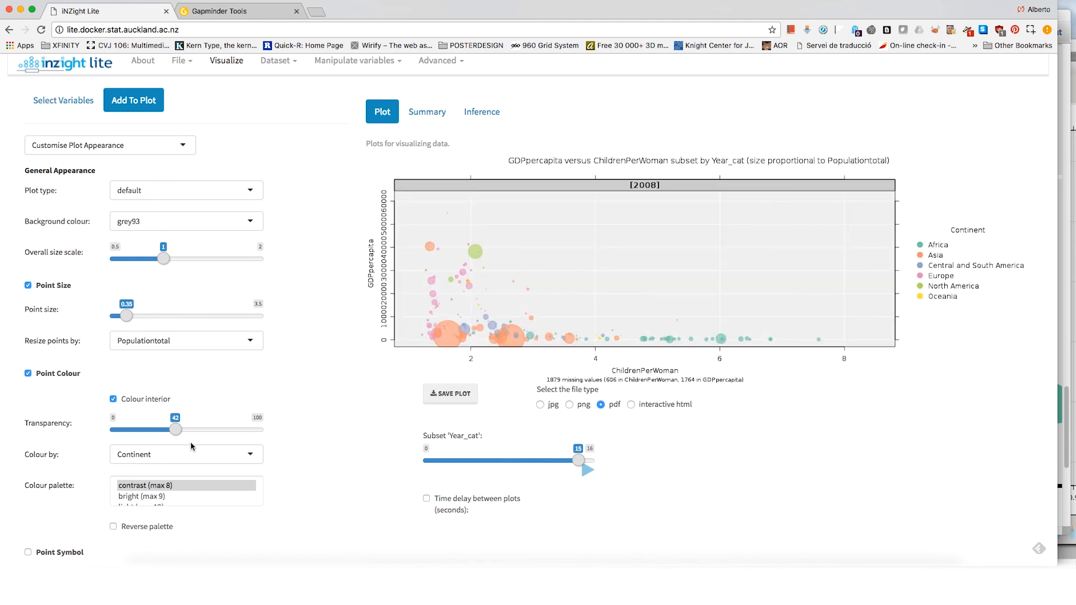
{"action": "left_click_drag", "start_coordinate": [175, 429], "coordinate": [195, 429]}
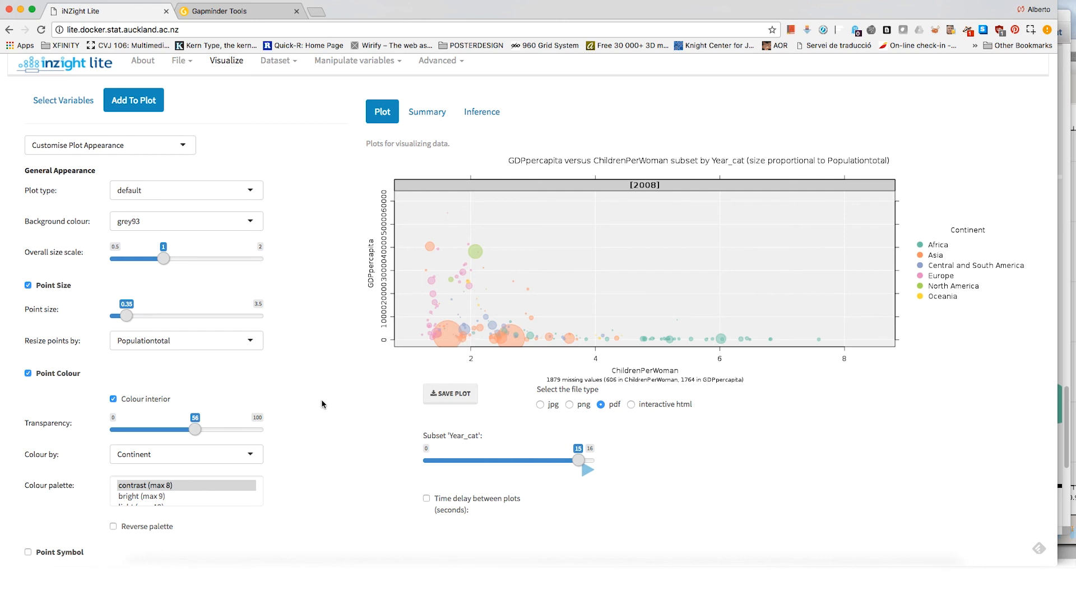
{"action": "left_click_drag", "start_coordinate": [196, 430], "coordinate": [211, 429]}
Step: Save the transparent version of the plot as a pdf, examine its overlapping bubbles up close, and go back to iNZight Lite
{"action": "left_click", "coordinate": [461, 397]}
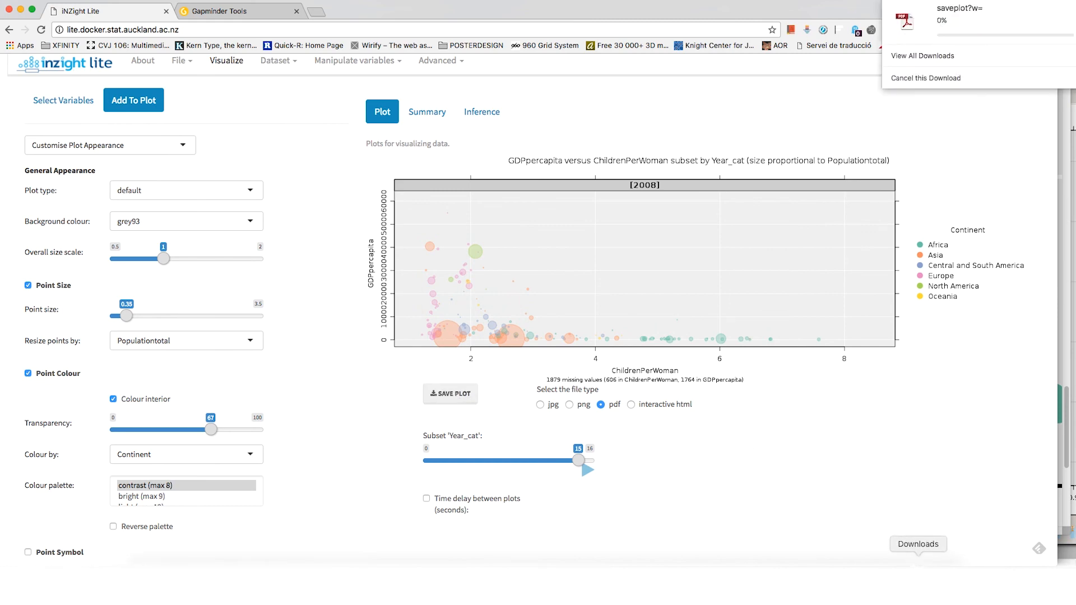
{"action": "left_click", "coordinate": [920, 584]}
{"action": "left_click", "coordinate": [922, 545]}
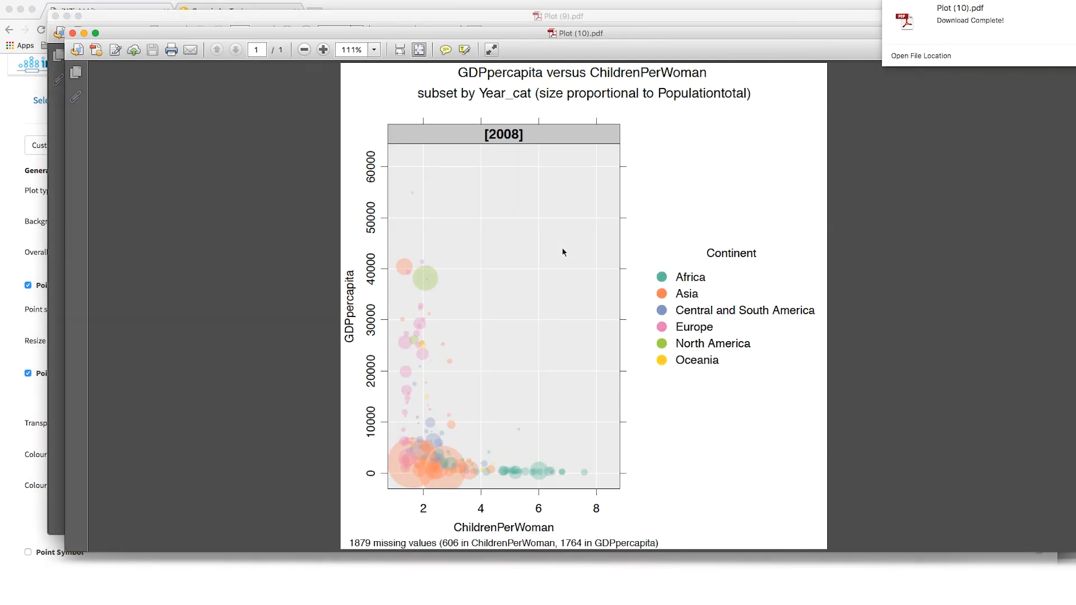
{"action": "left_click_drag", "start_coordinate": [384, 413], "coordinate": [526, 507]}
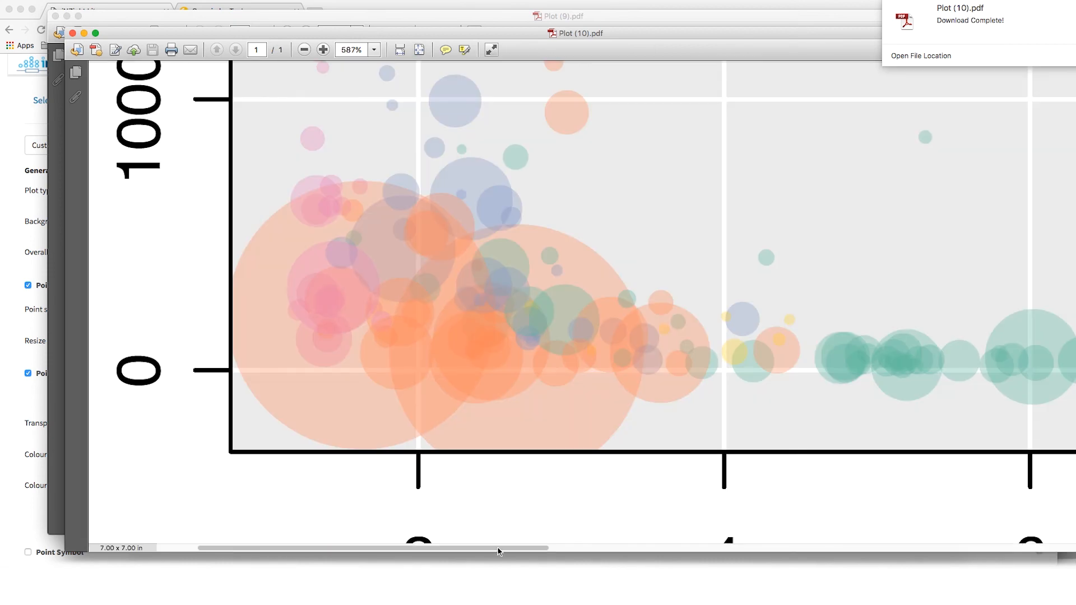
{"action": "left_click", "coordinate": [436, 583]}
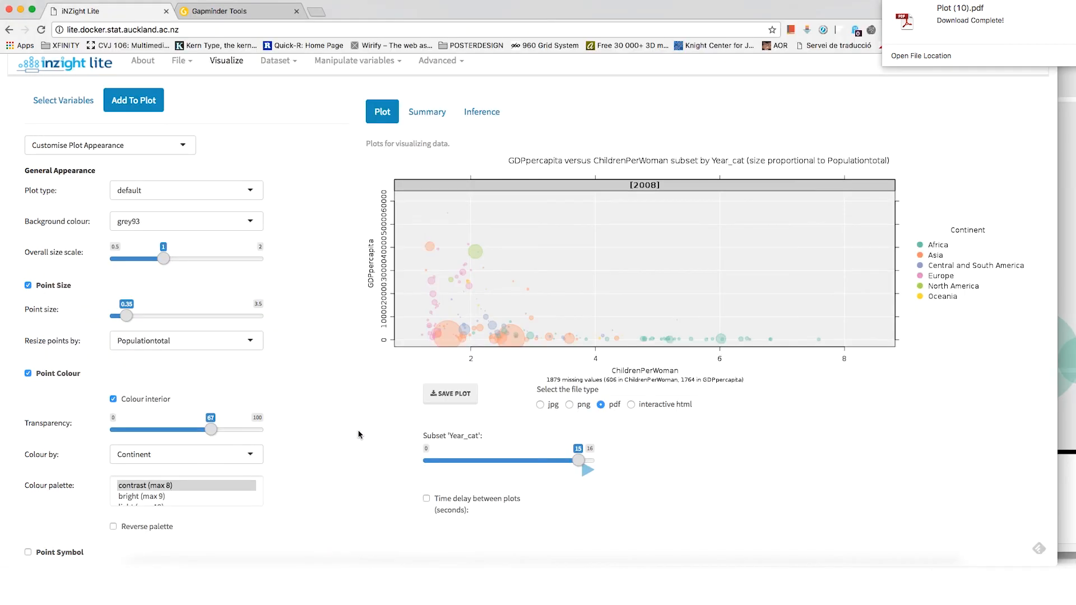
Step: Change the plot's second variable to CO2Emissions, keeping GDPpercapita as the first variable
{"action": "left_click", "coordinate": [72, 103]}
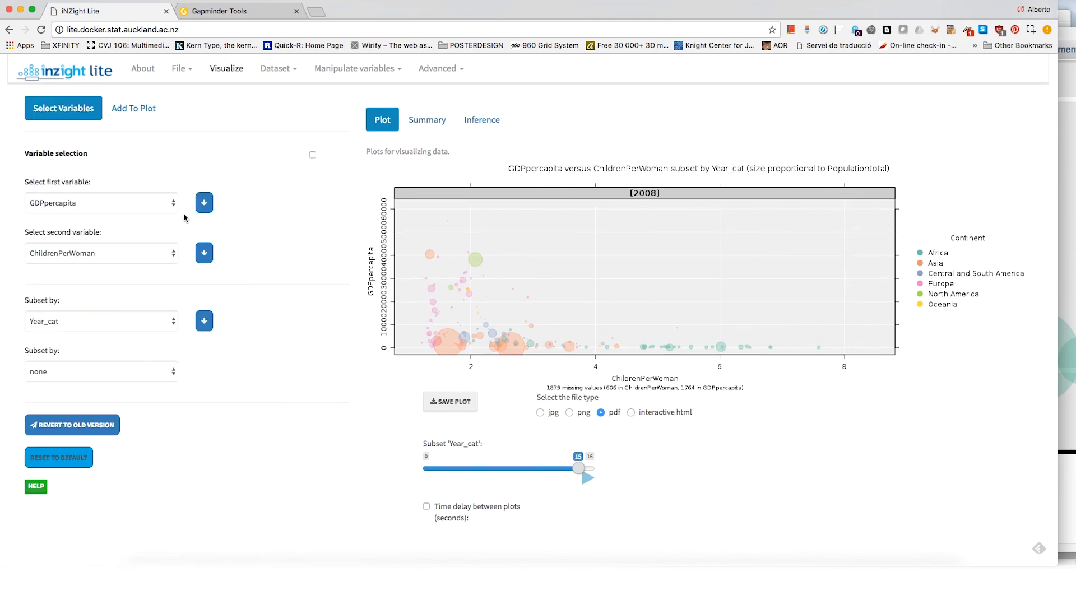
{"action": "left_click", "coordinate": [126, 204]}
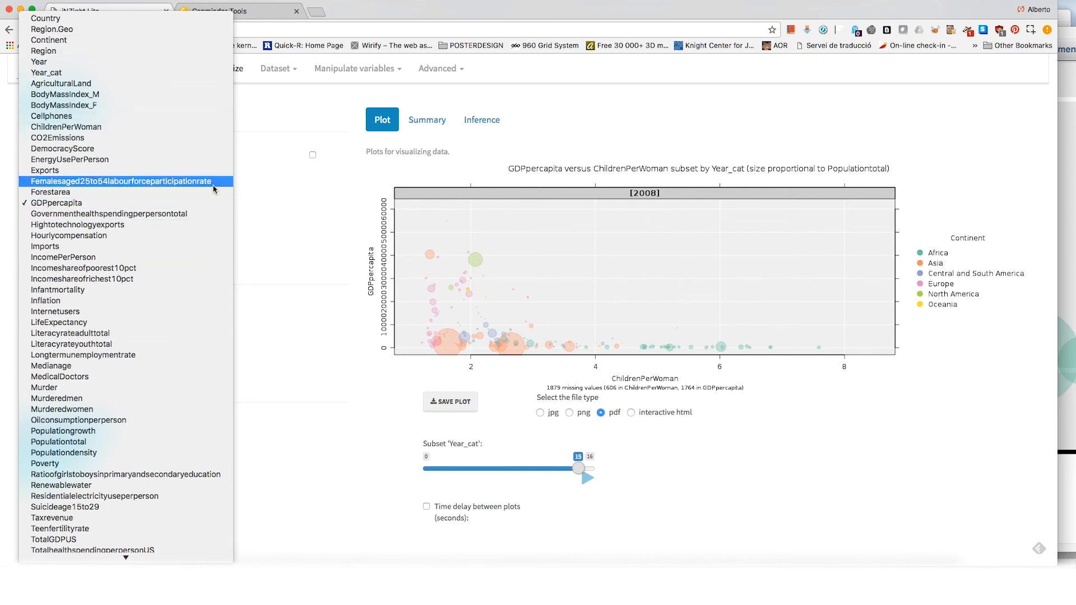
{"action": "left_click", "coordinate": [280, 229]}
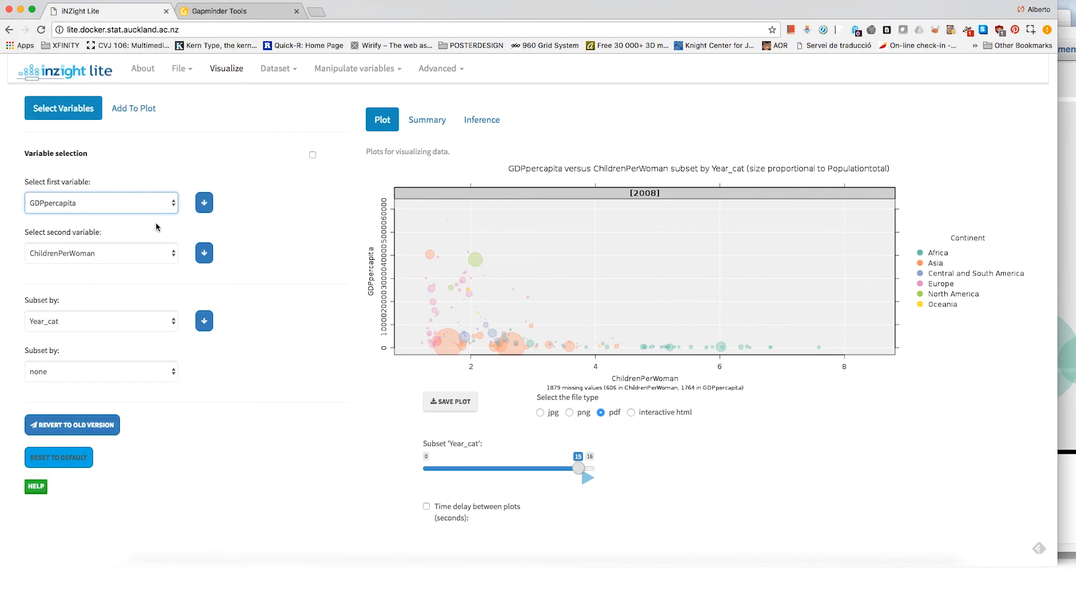
{"action": "left_click", "coordinate": [82, 253]}
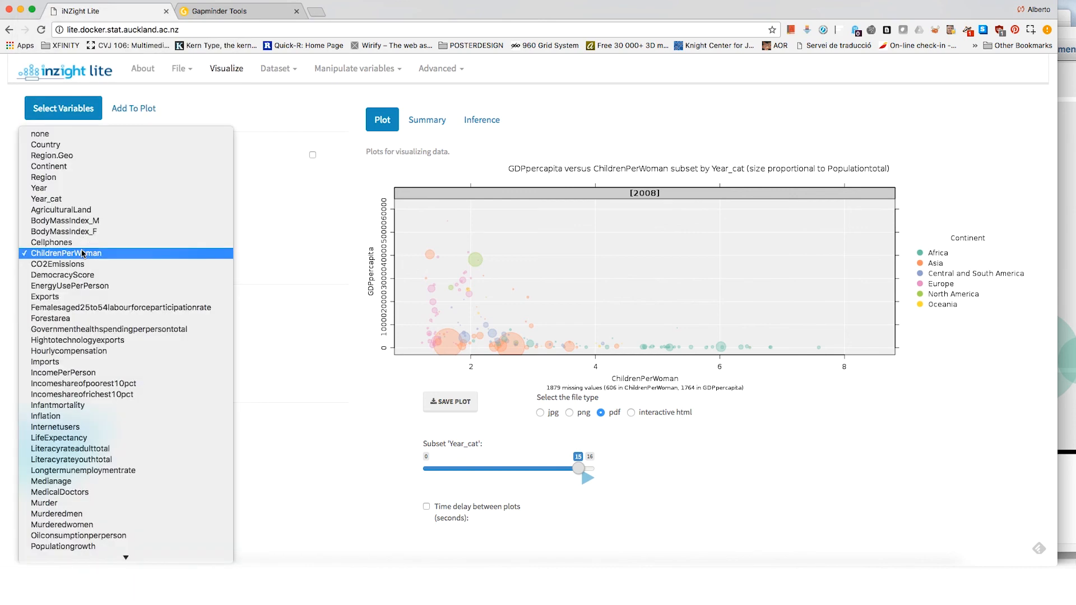
{"action": "left_click", "coordinate": [80, 263]}
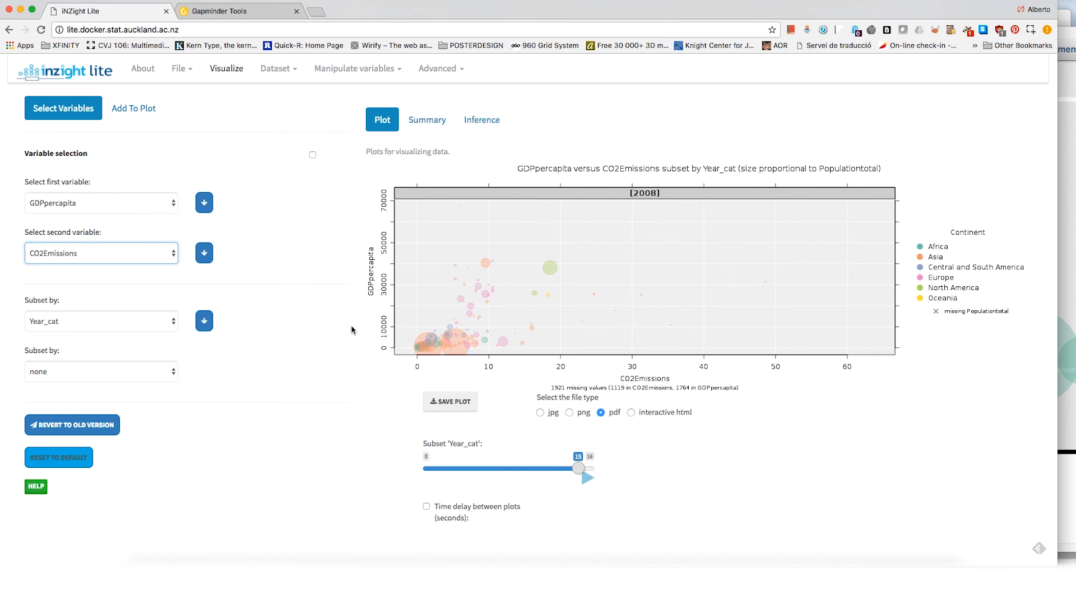
Step: Change the plot's second variable to MedicalDoctors and reopen the plot appearance options
{"action": "left_click", "coordinate": [102, 258]}
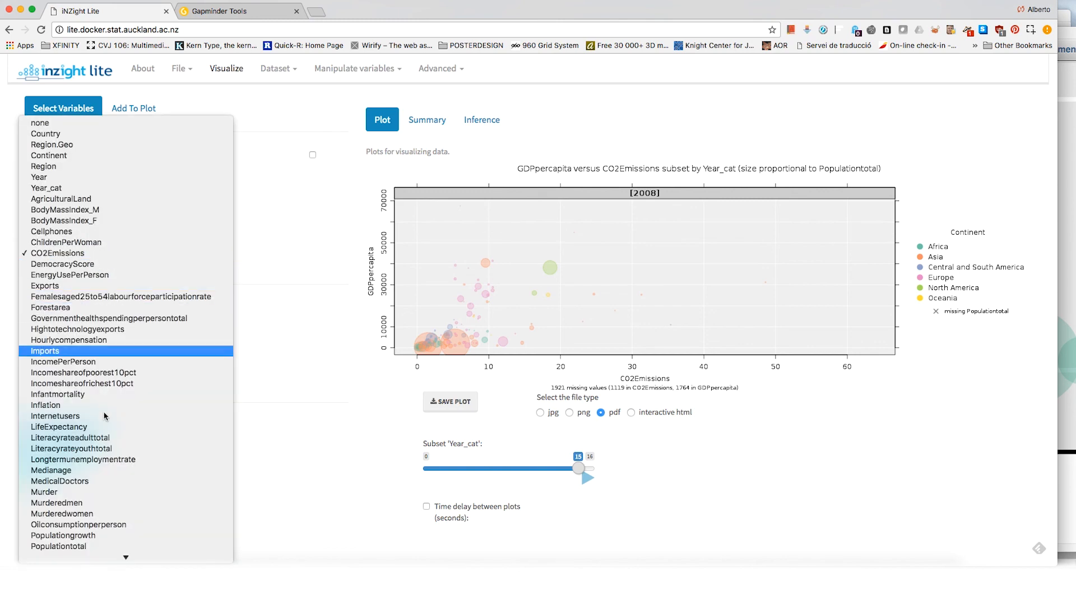
{"action": "scroll", "coordinate": [96, 552], "scroll_direction": "down", "scroll_amount": 5}
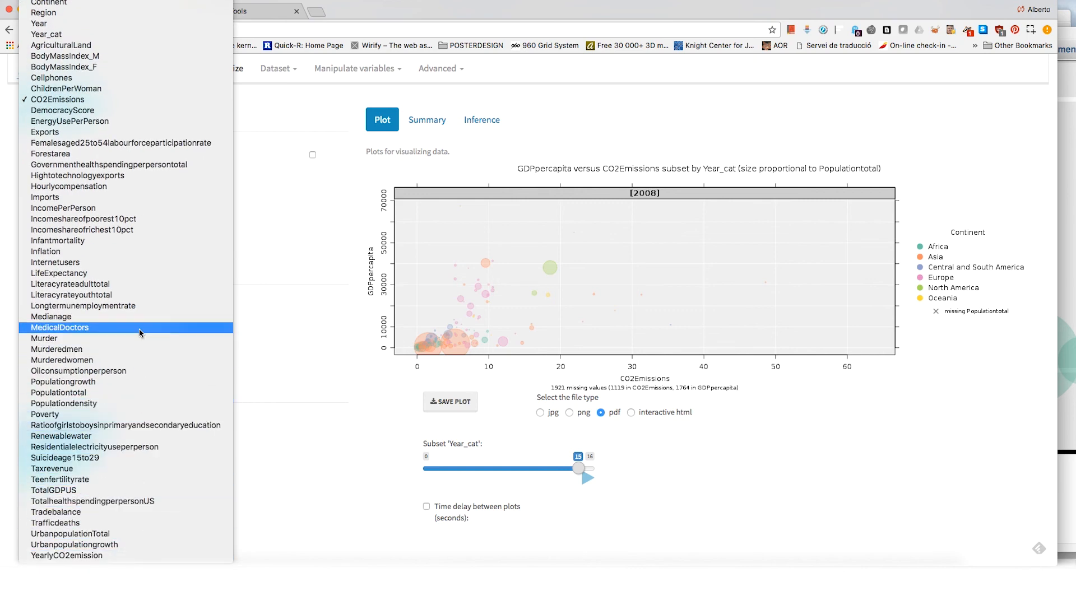
{"action": "left_click", "coordinate": [140, 331]}
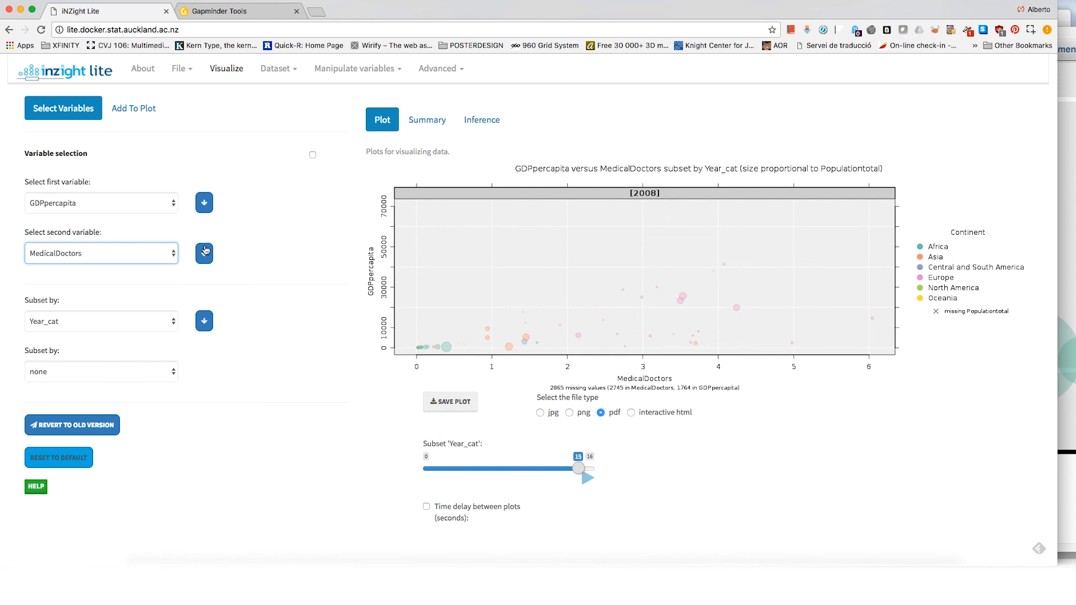
{"action": "left_click", "coordinate": [140, 107]}
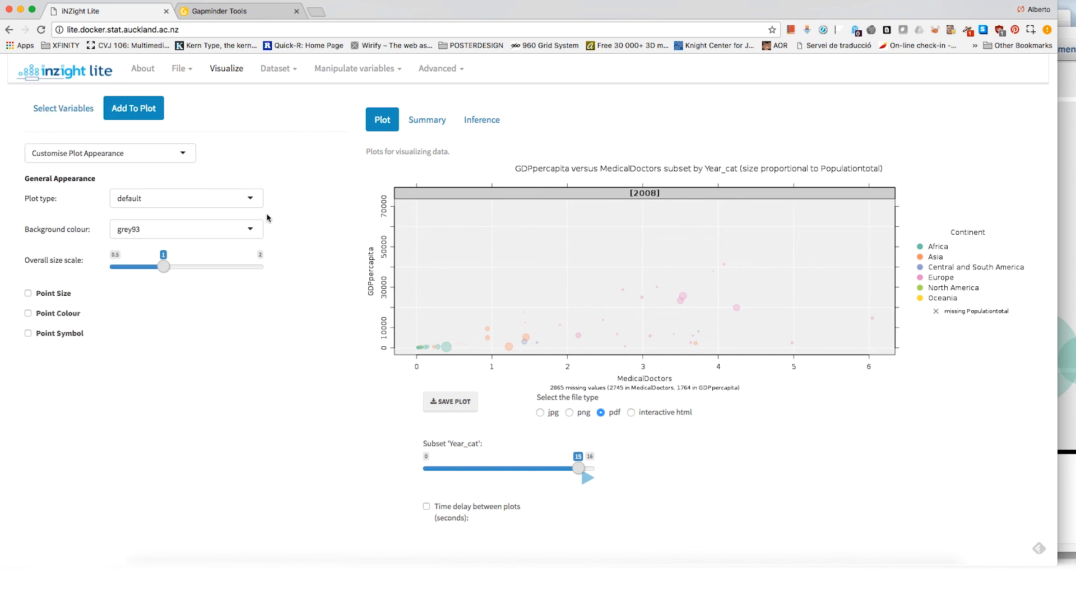